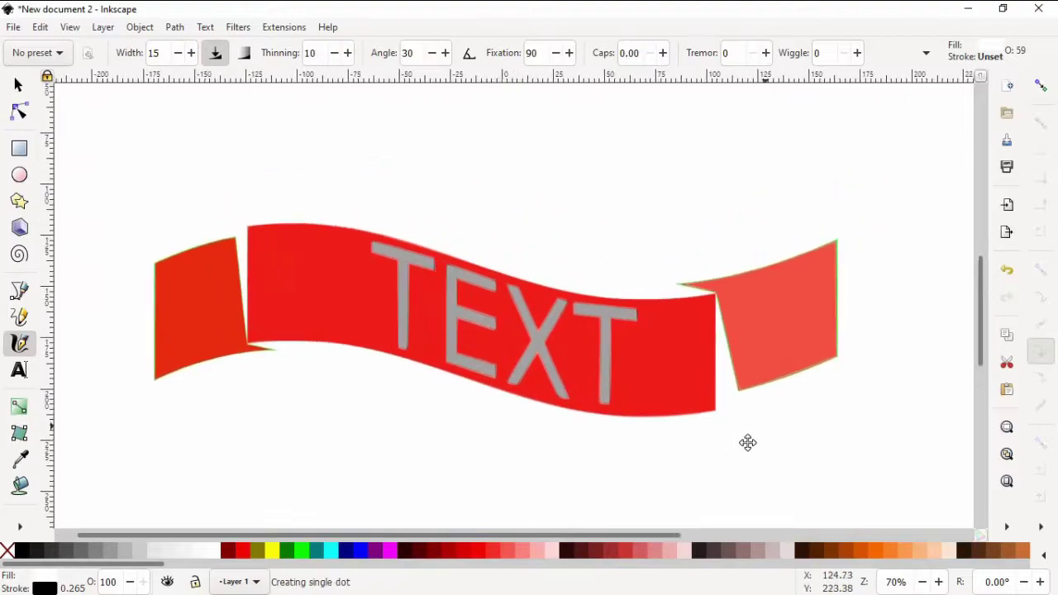
Draw a closed V-shaped triangle over the right end flap's outer edge
scroll(777, 406, down, 1)
scroll(777, 406, right, 1)
scroll(777, 405, left, 1)
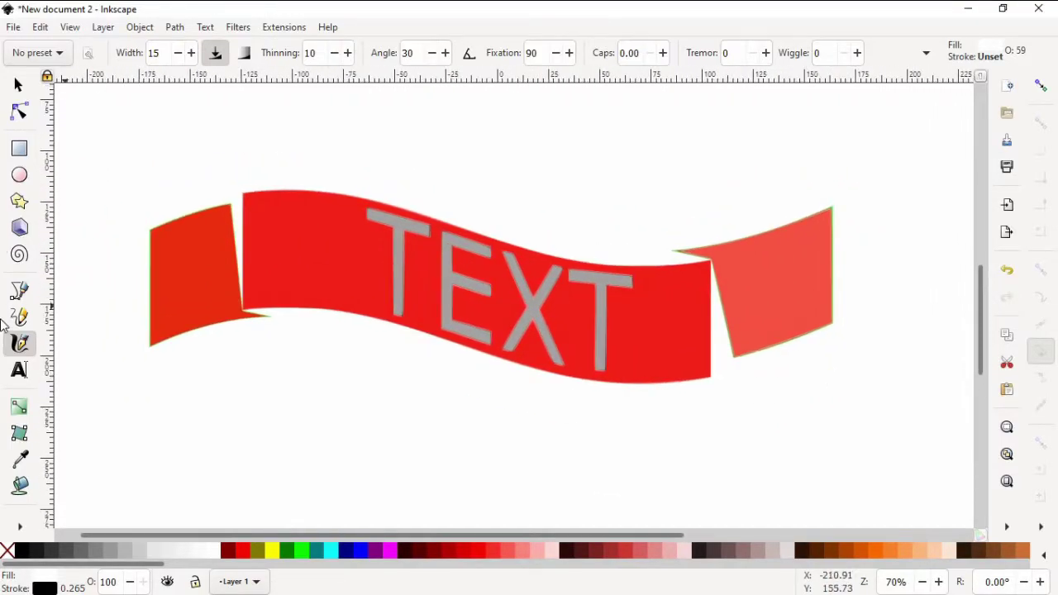
click(18, 292)
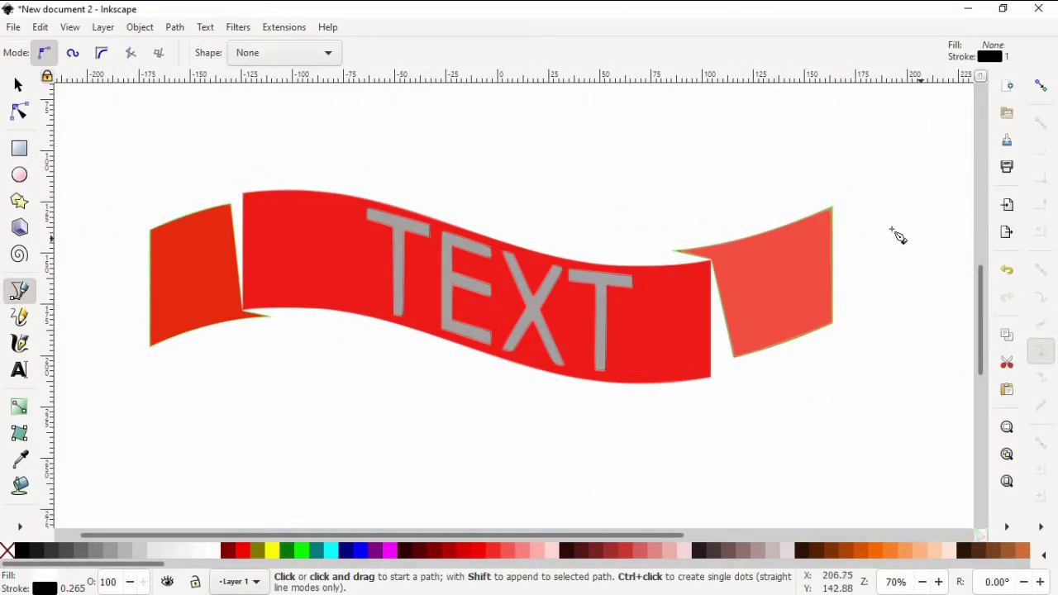
scroll(836, 233, up, 2)
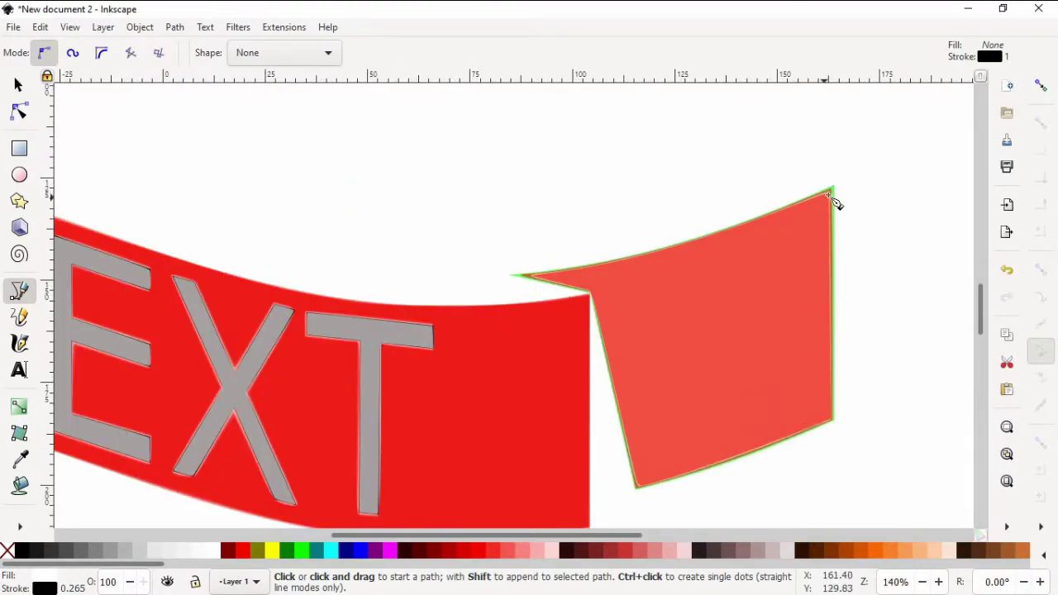
click(830, 192)
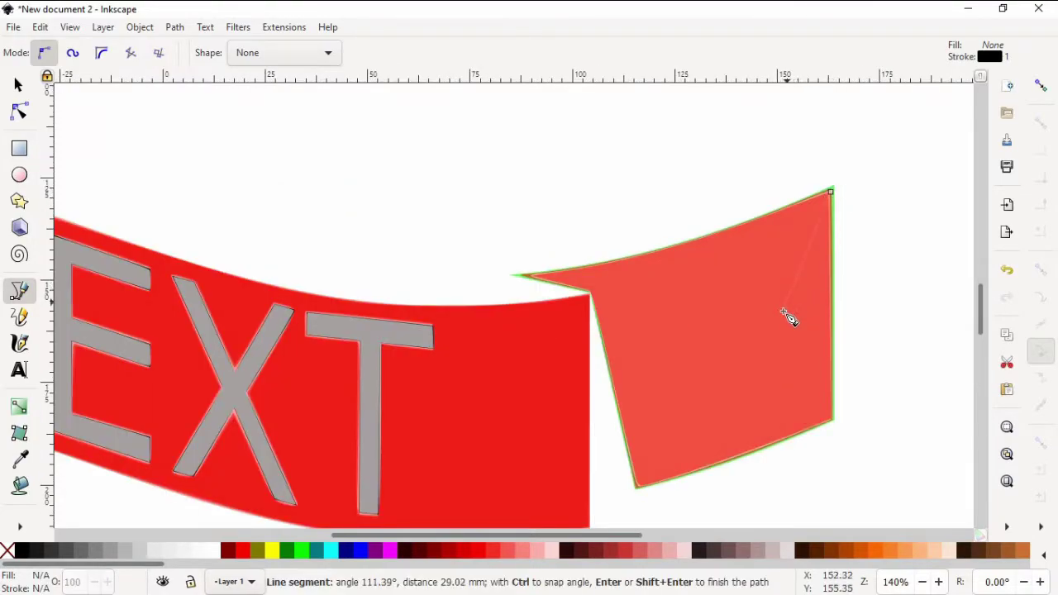
click(776, 329)
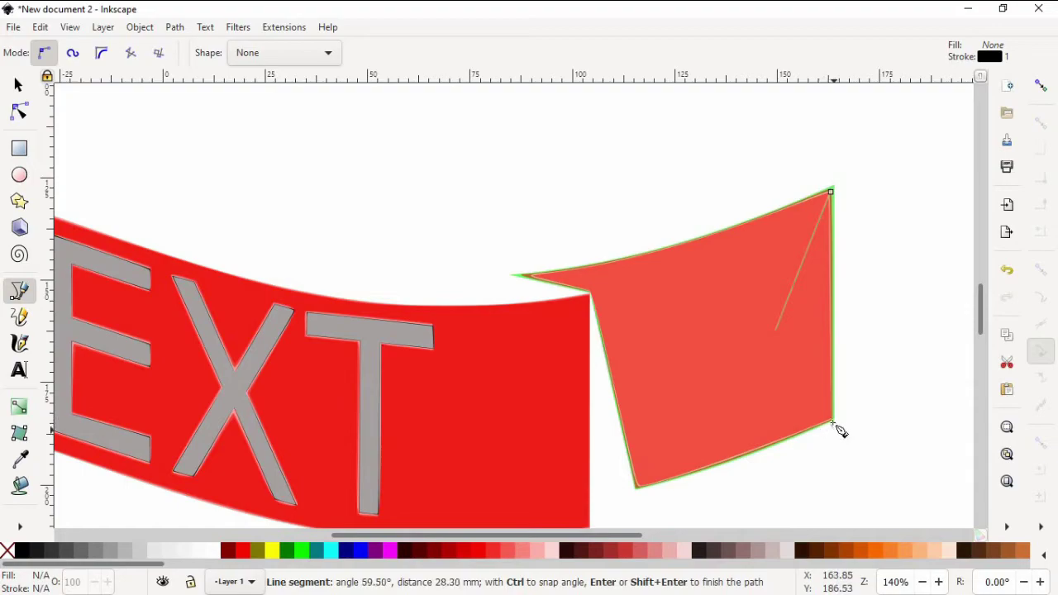
click(832, 413)
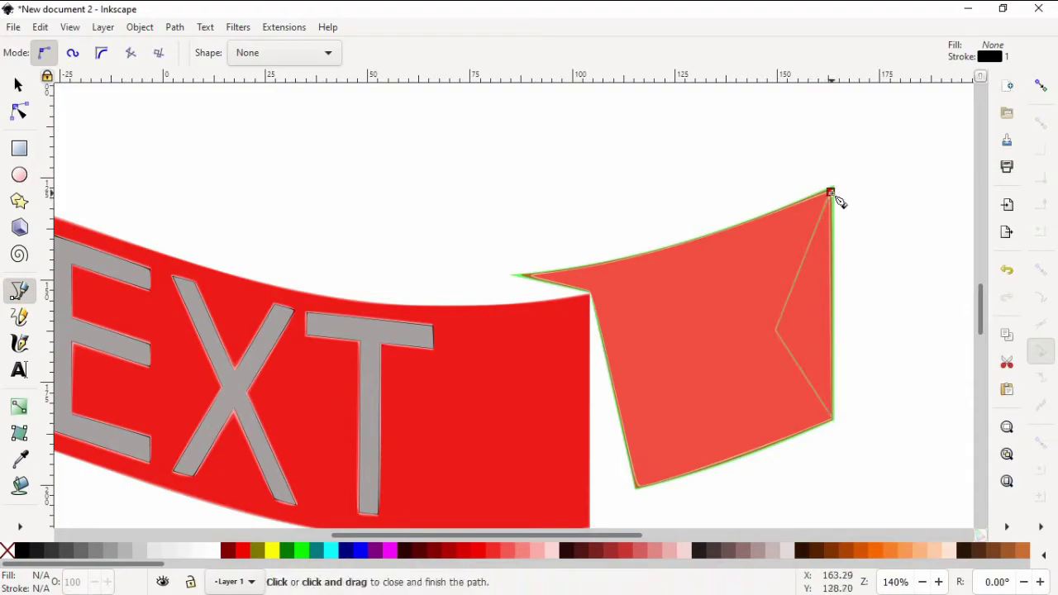
click(831, 192)
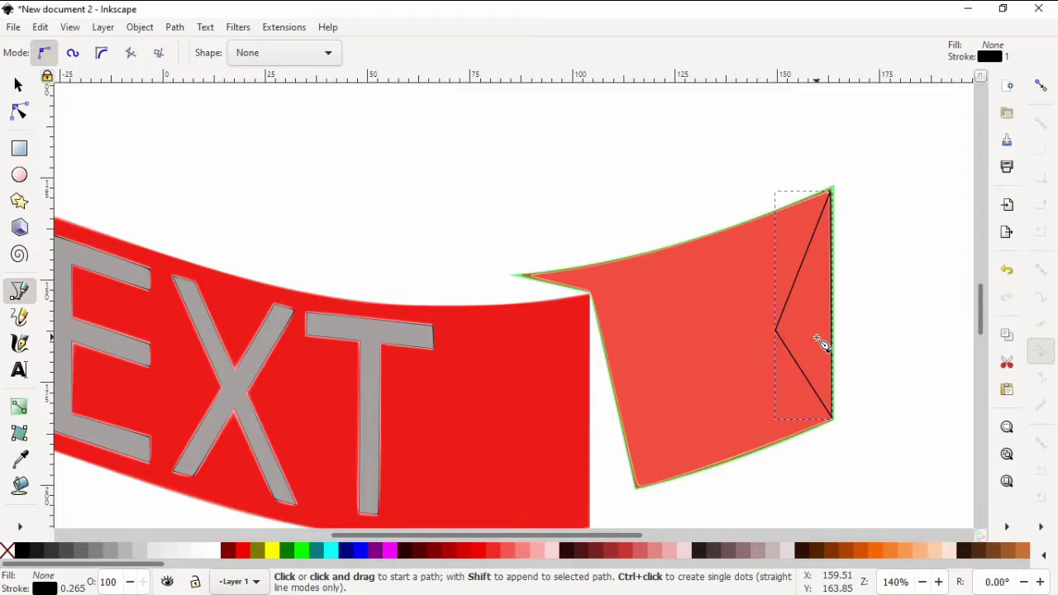
Subtract the triangle from the right flap with Path > Difference, then zoom out
key(s)
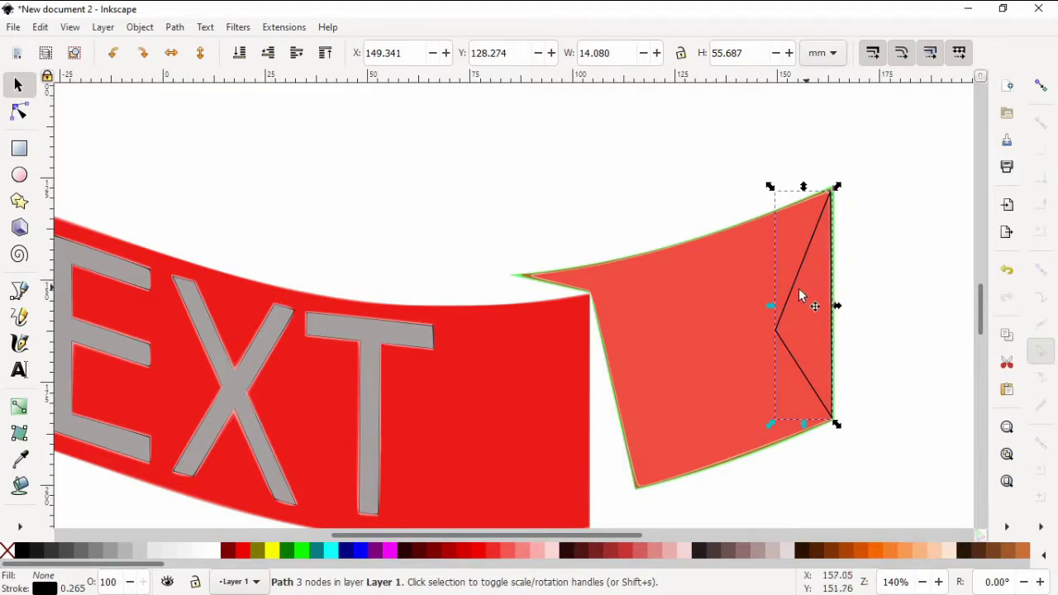
shift+click(750, 299)
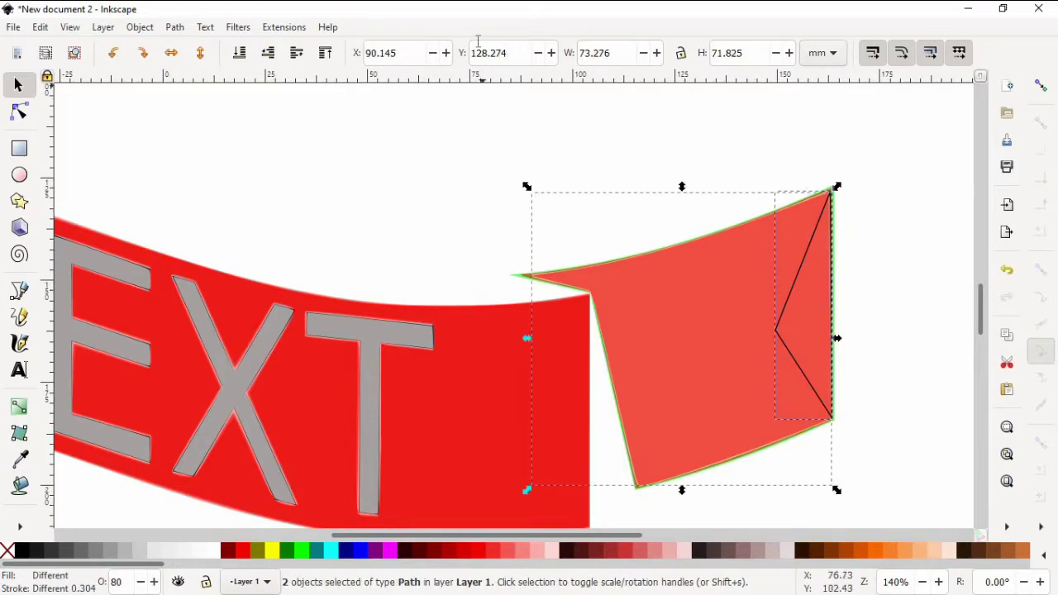
click(174, 28)
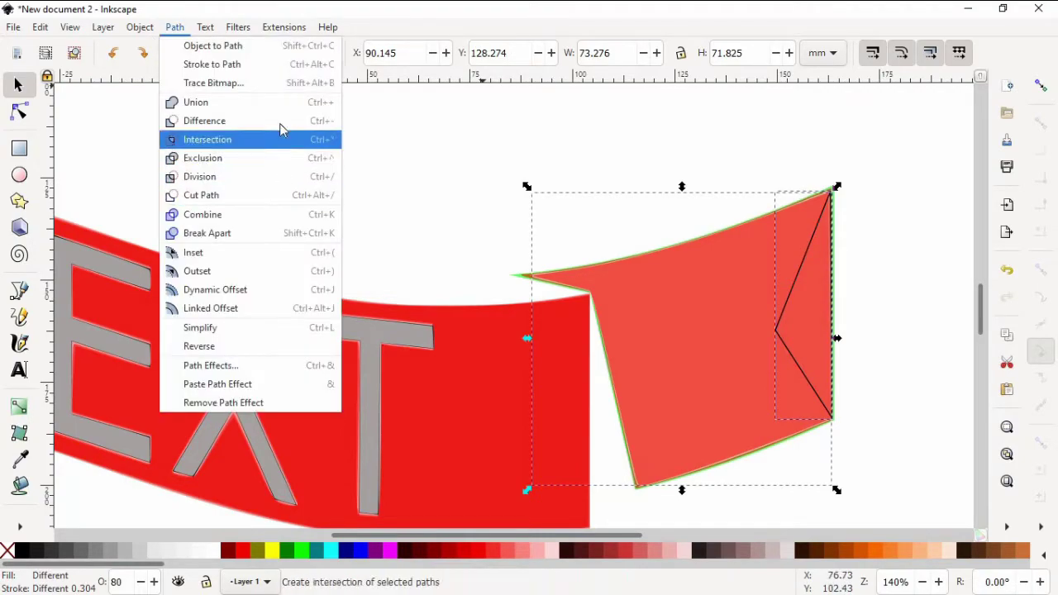
click(248, 121)
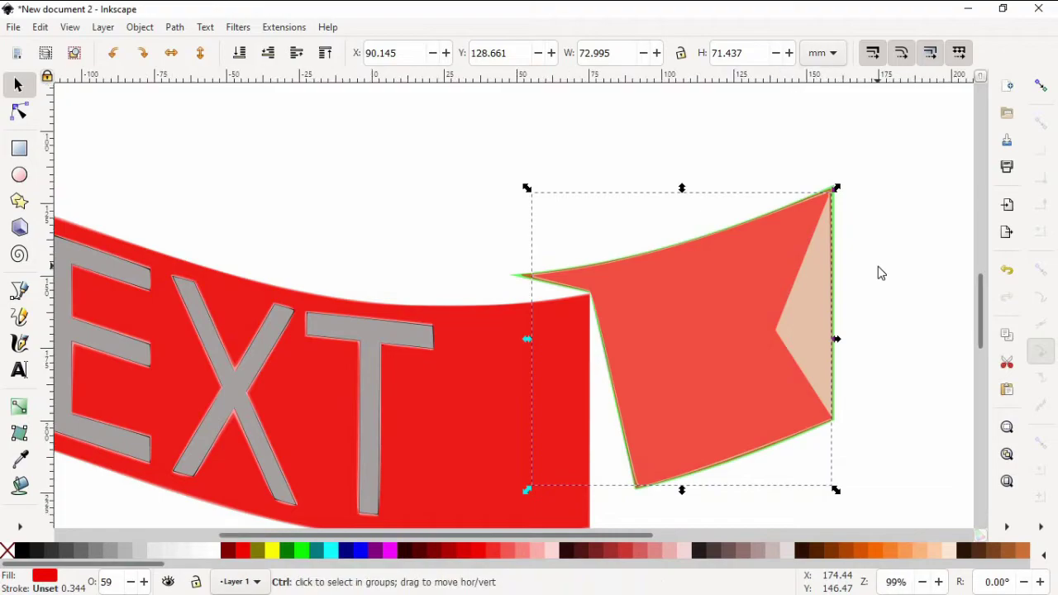
key(4)
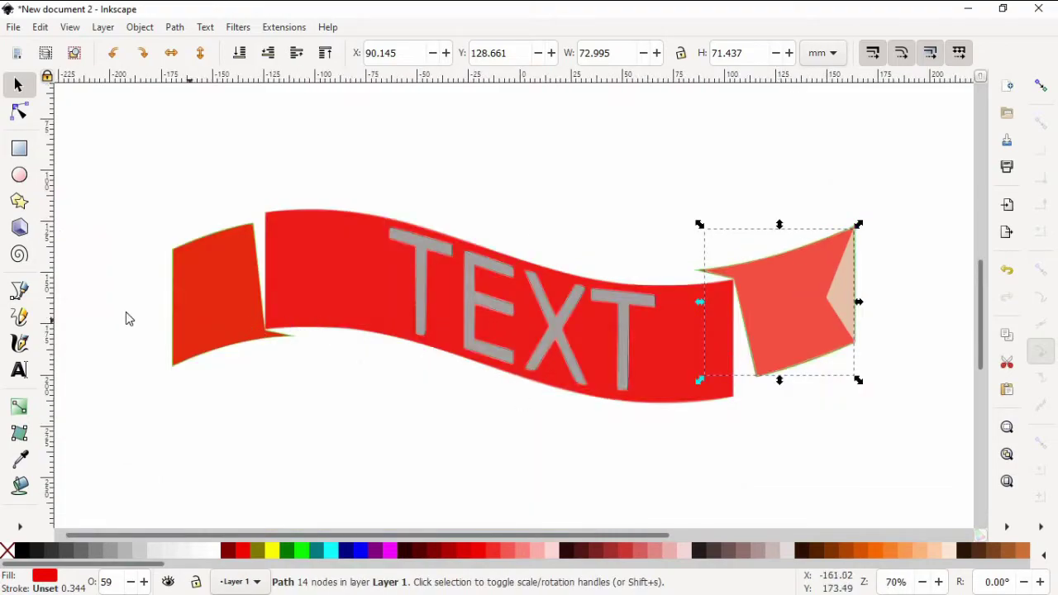
ctrl+scroll(126, 313, up, 3)
key(b)
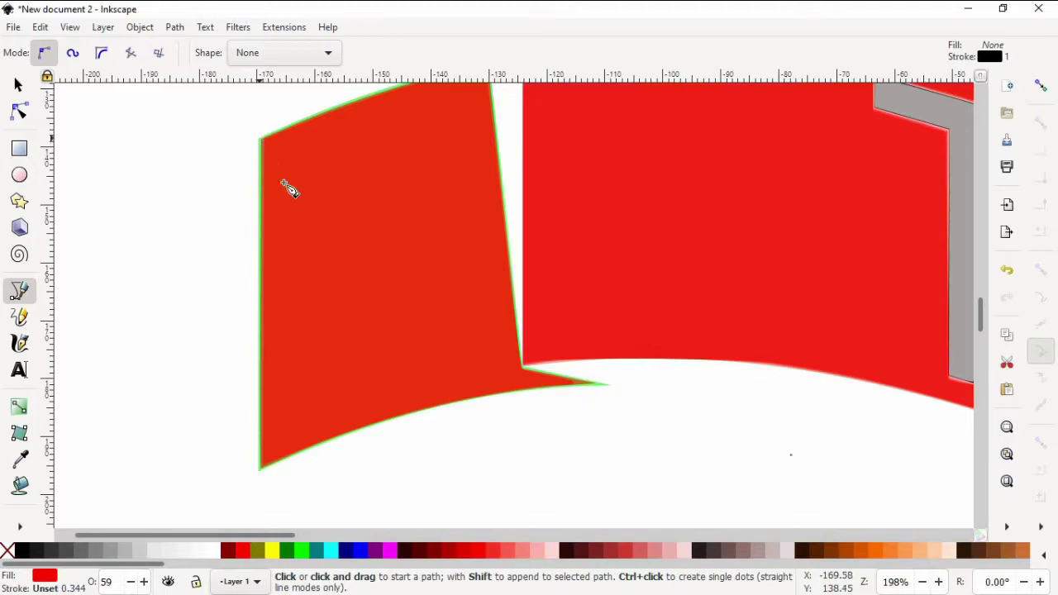
Draw a closed V-shaped triangle over the left end flap's outer edge
click(259, 139)
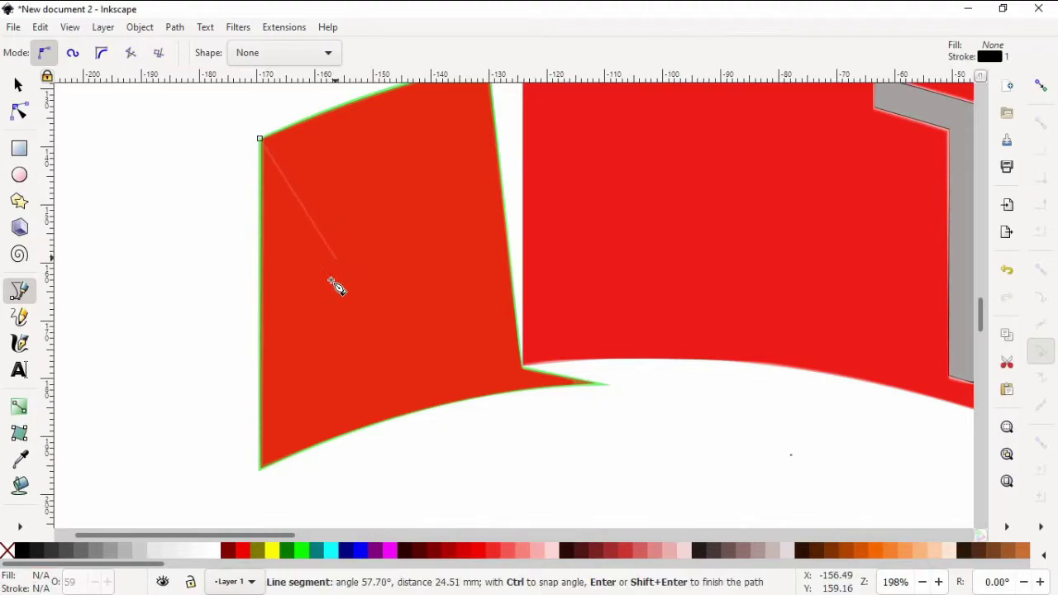
click(334, 259)
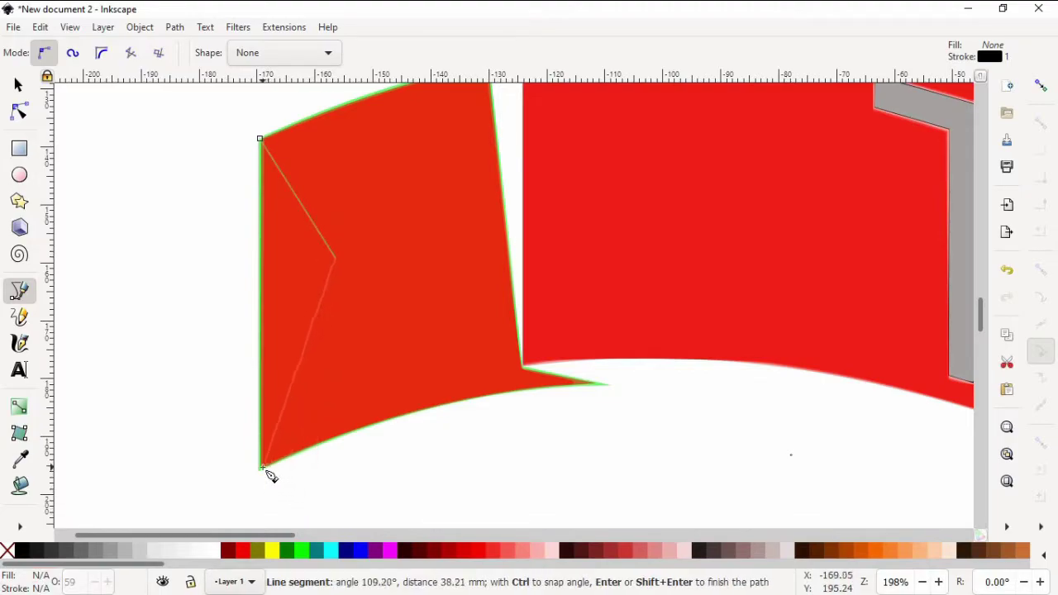
click(261, 467)
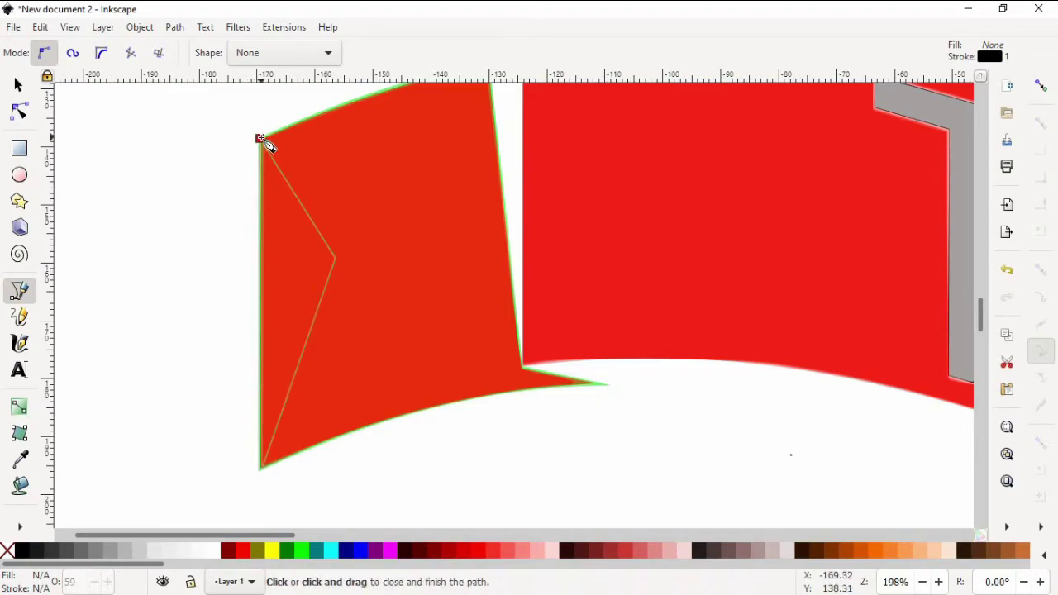
click(260, 139)
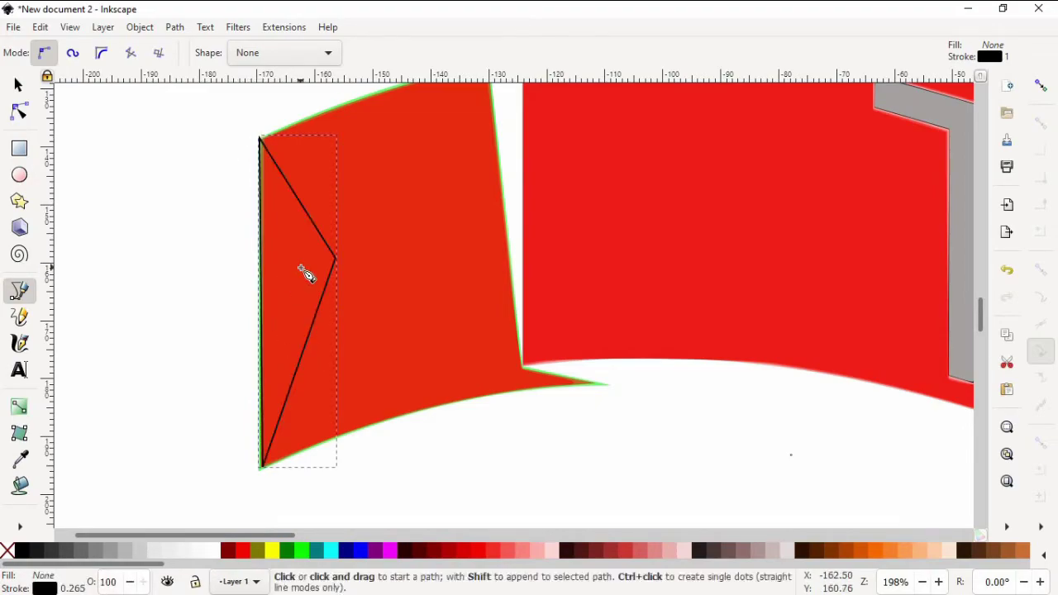
Select the triangle with the left flap and cut it out with Difference
key(s)
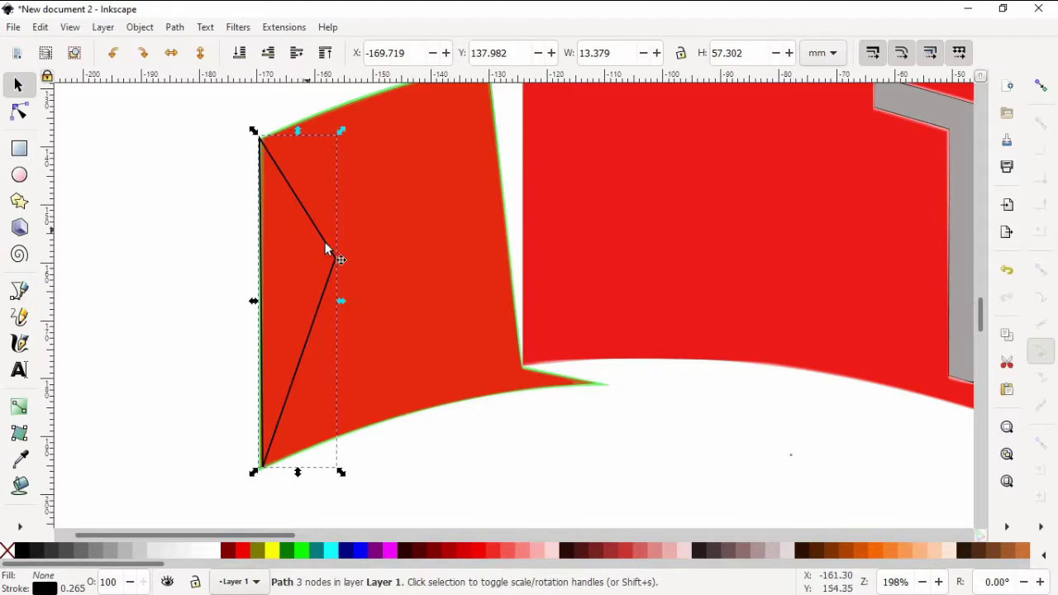
shift+click(399, 263)
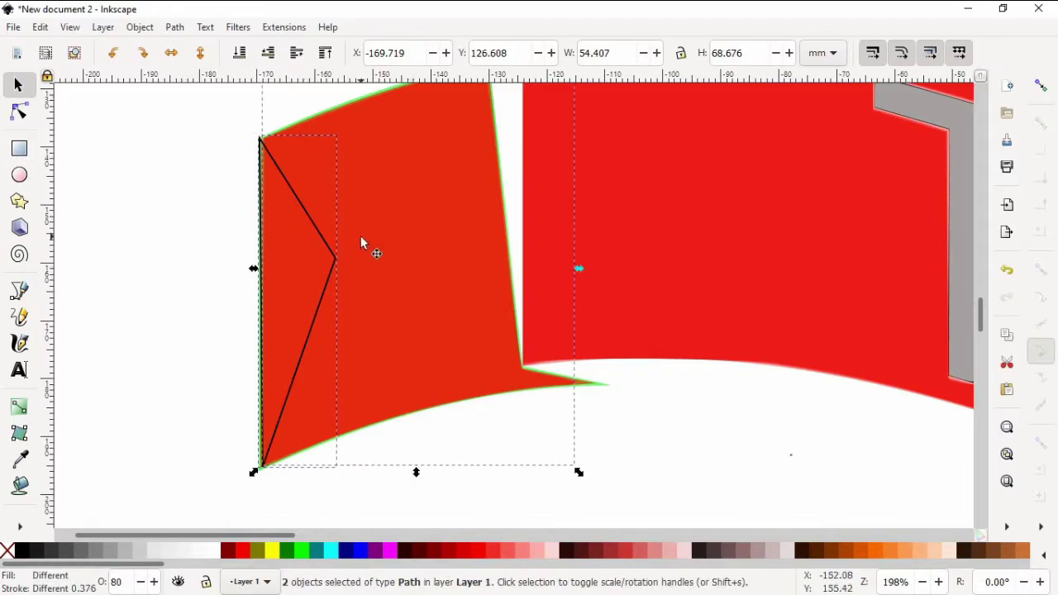
key(ctrl)
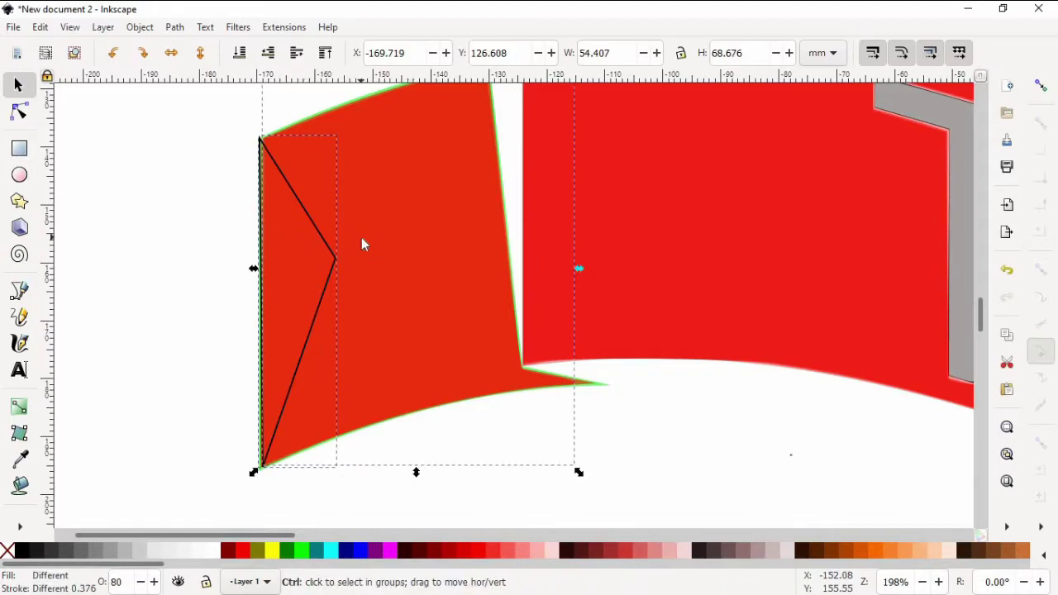
ctrl+click(362, 238)
scroll(437, 252, down, 2)
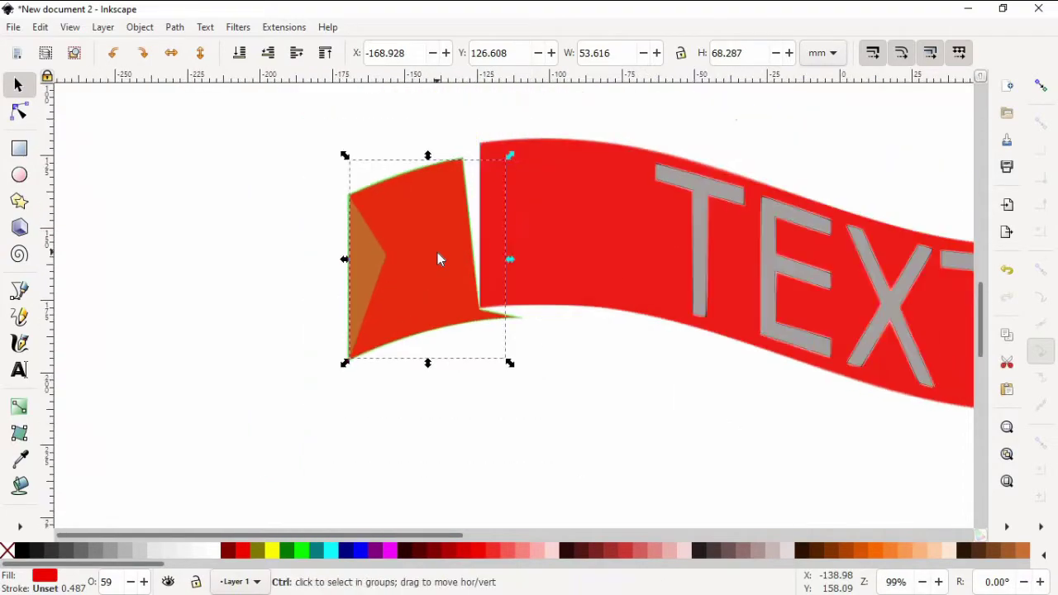
scroll(708, 385, down, 2)
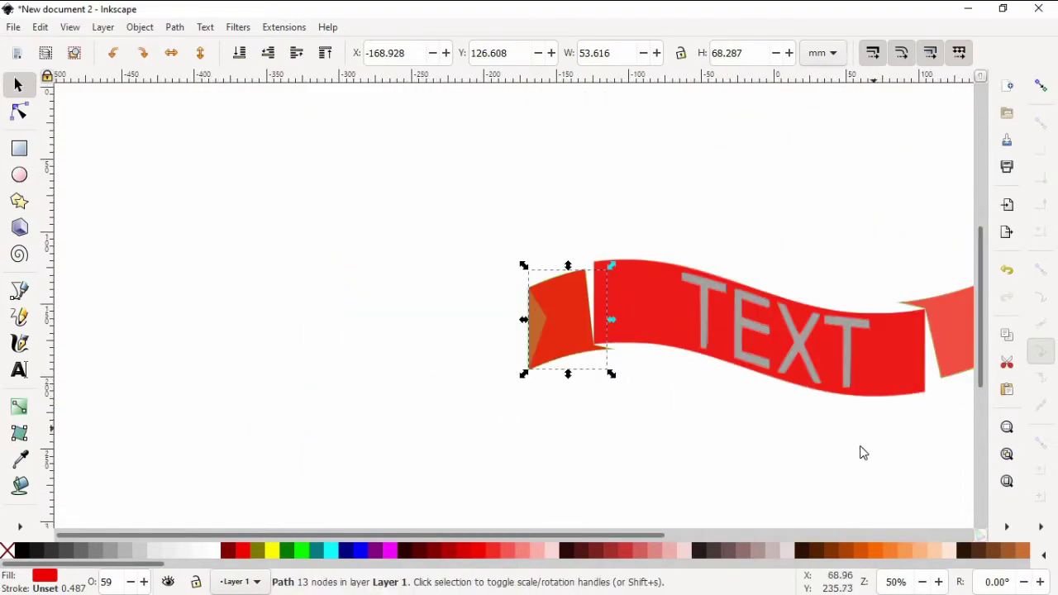
scroll(611, 462, right, 4)
scroll(612, 463, right, 1)
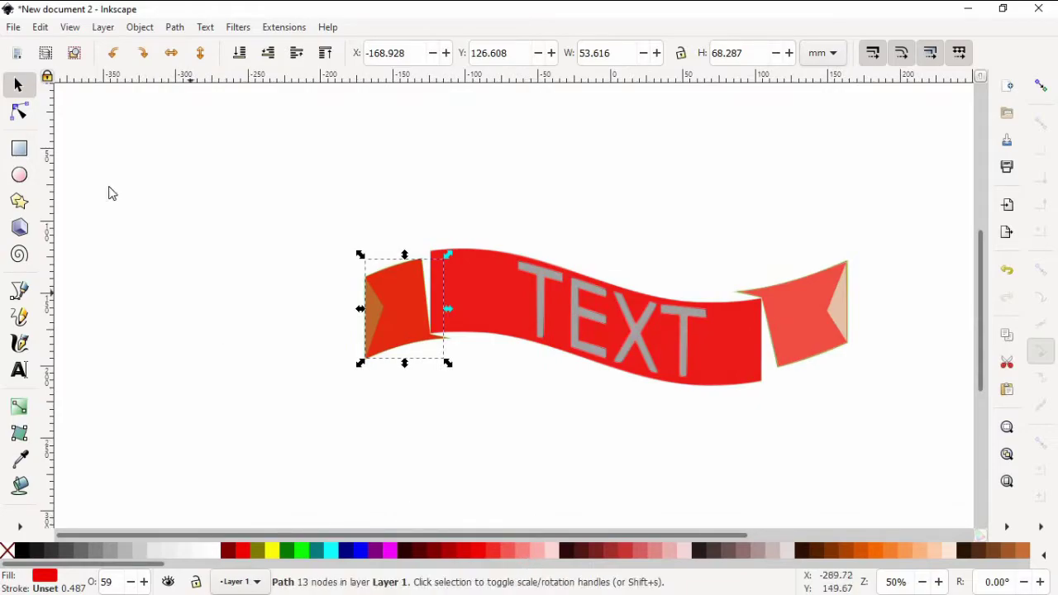
Recolour the left ribbon end white and leave Inkscape for the desktop
click(22, 147)
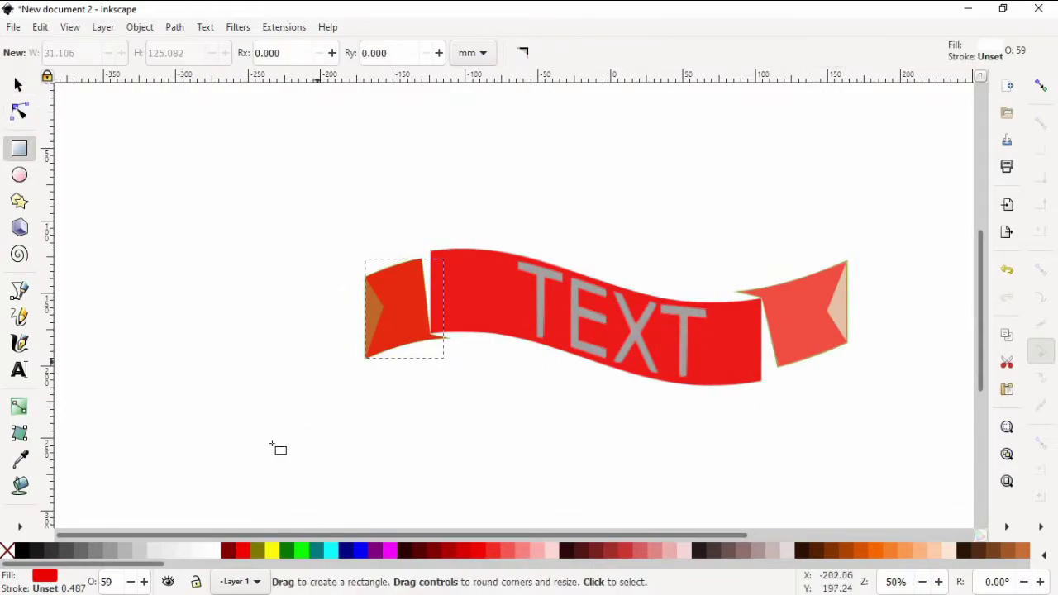
click(202, 551)
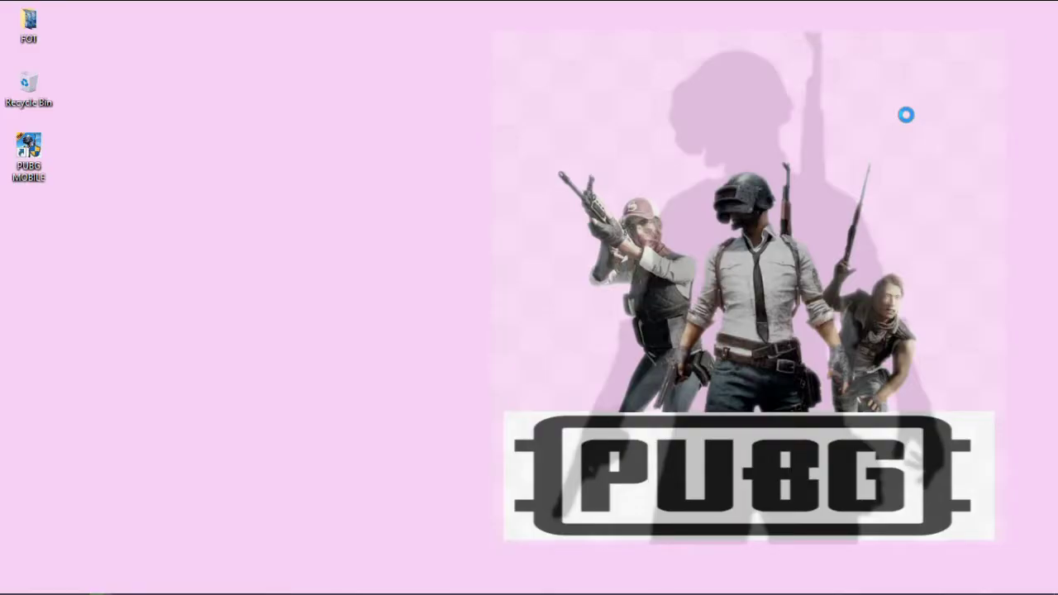
right_click(867, 34)
Refresh the desktop from its right-click menu
click(918, 104)
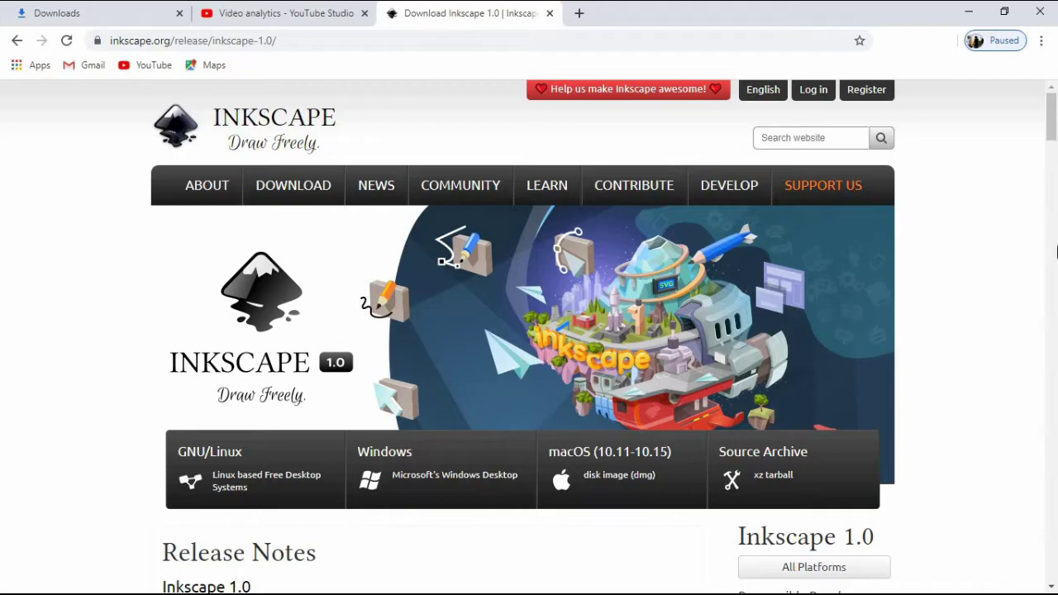
Download Inkscape 1.0 for Windows, minimize Chrome and return to the Inkscape window
click(432, 488)
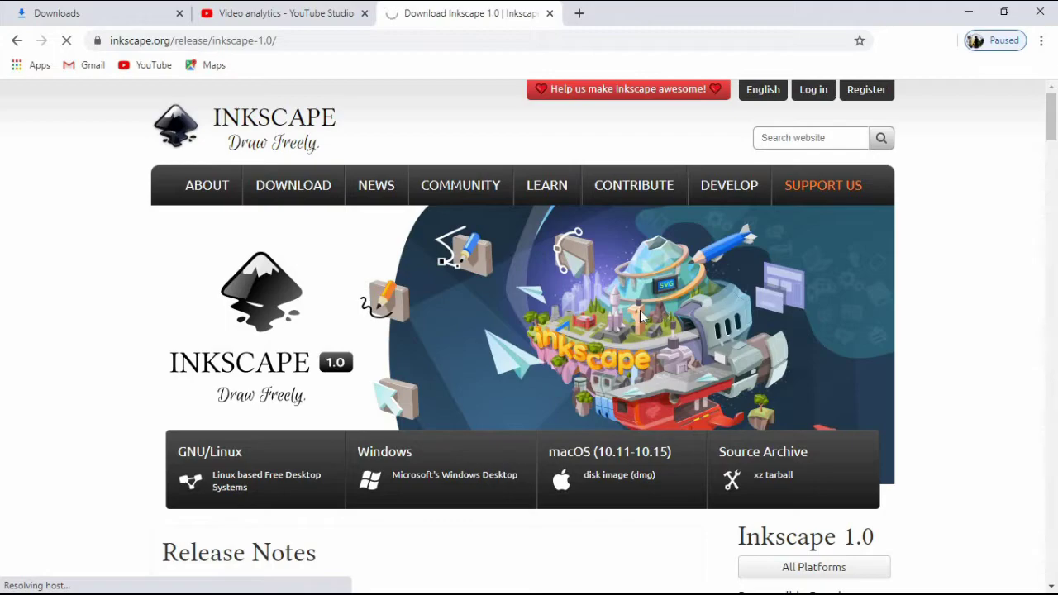
mouse_move(633, 186)
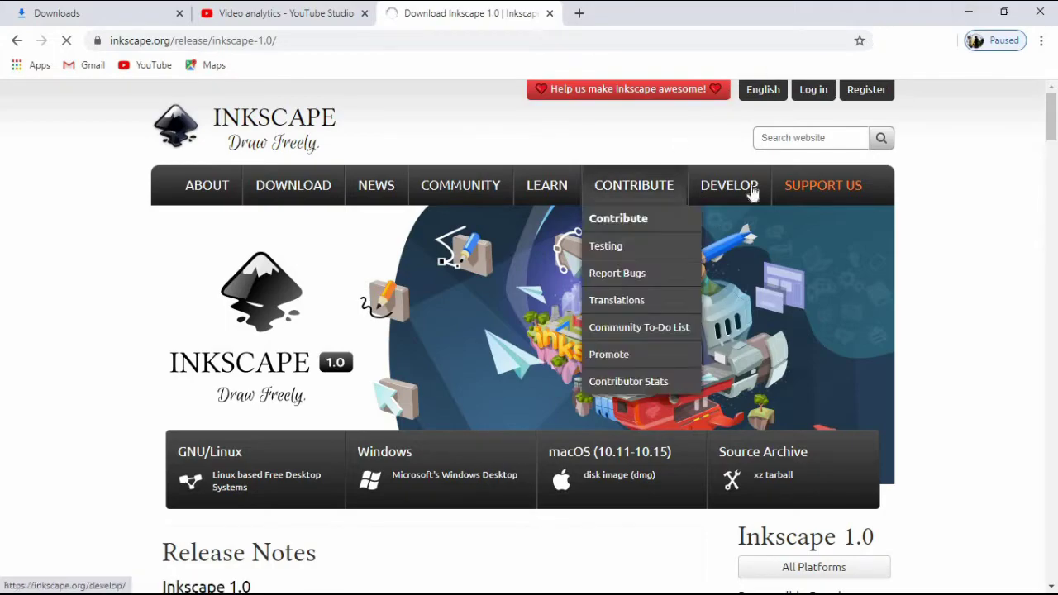
click(968, 11)
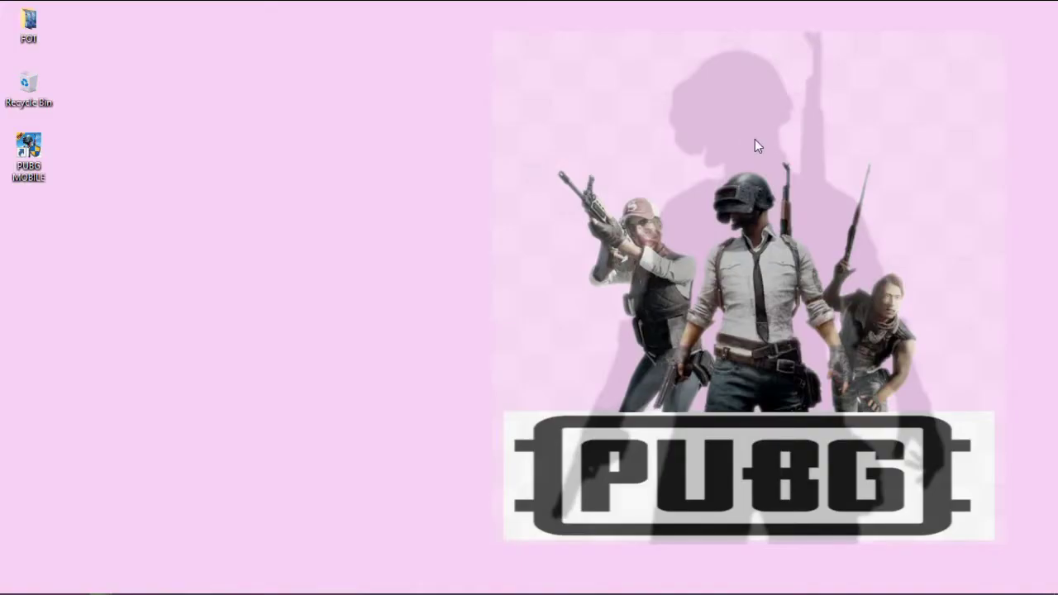
click(266, 586)
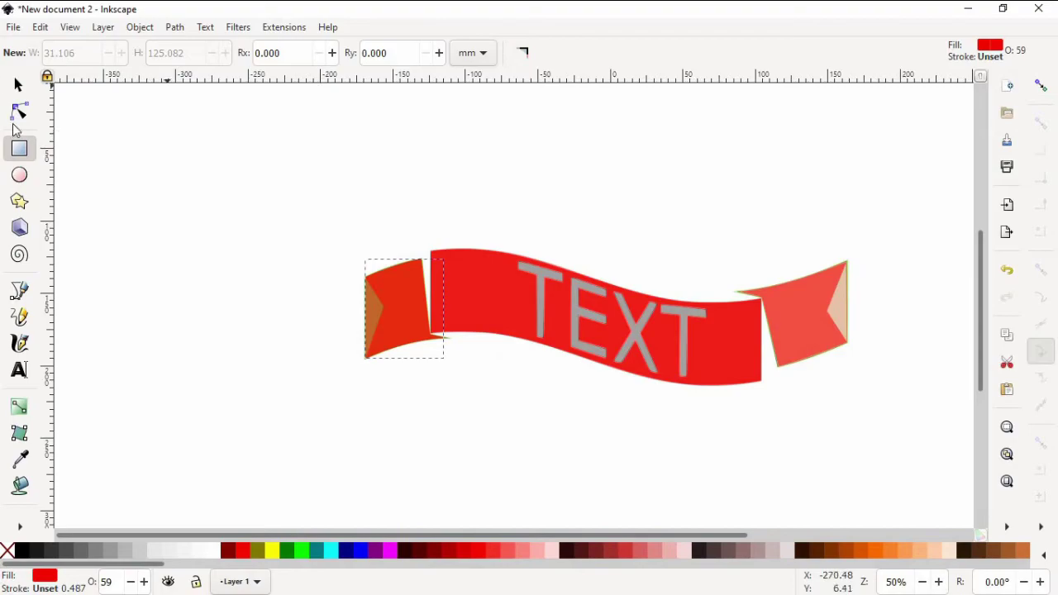
Draw a roughly 134 × 143 mm circle left of the ribbon, then select the ribbon pieces
click(19, 174)
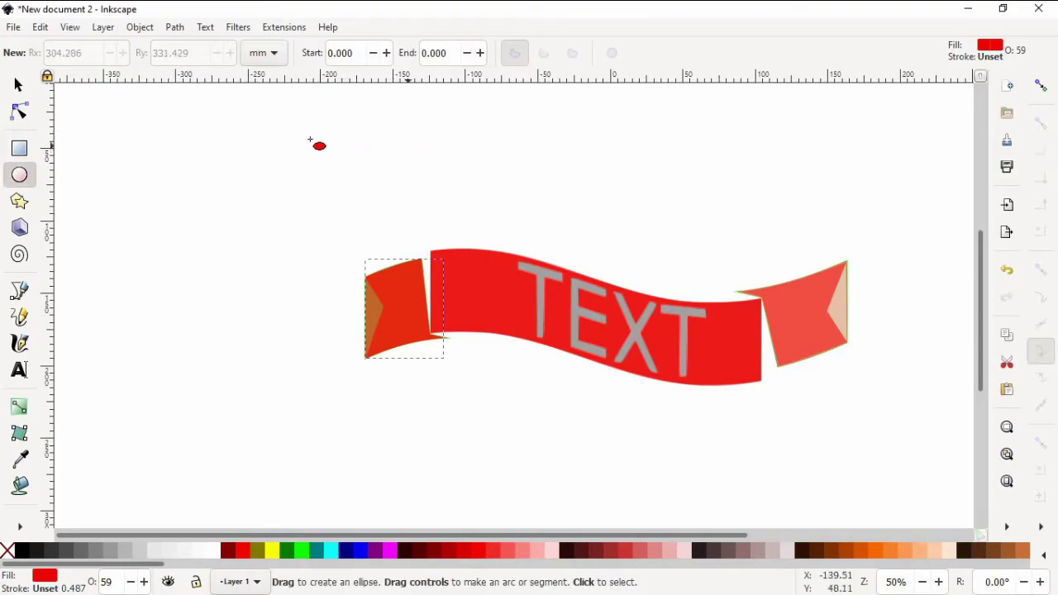
drag(144, 124, 302, 382)
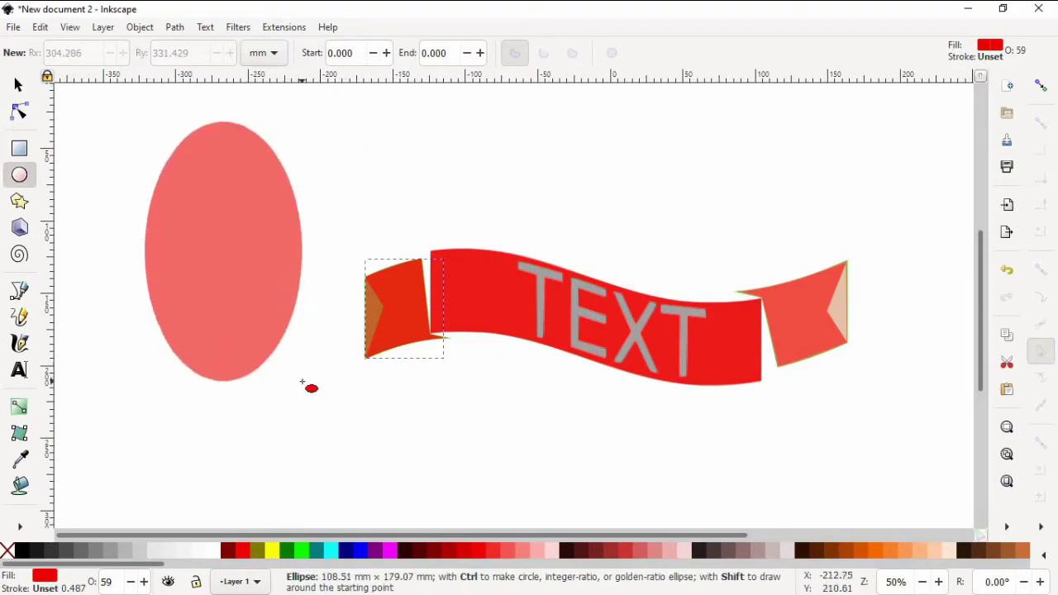
drag(303, 382, 339, 328)
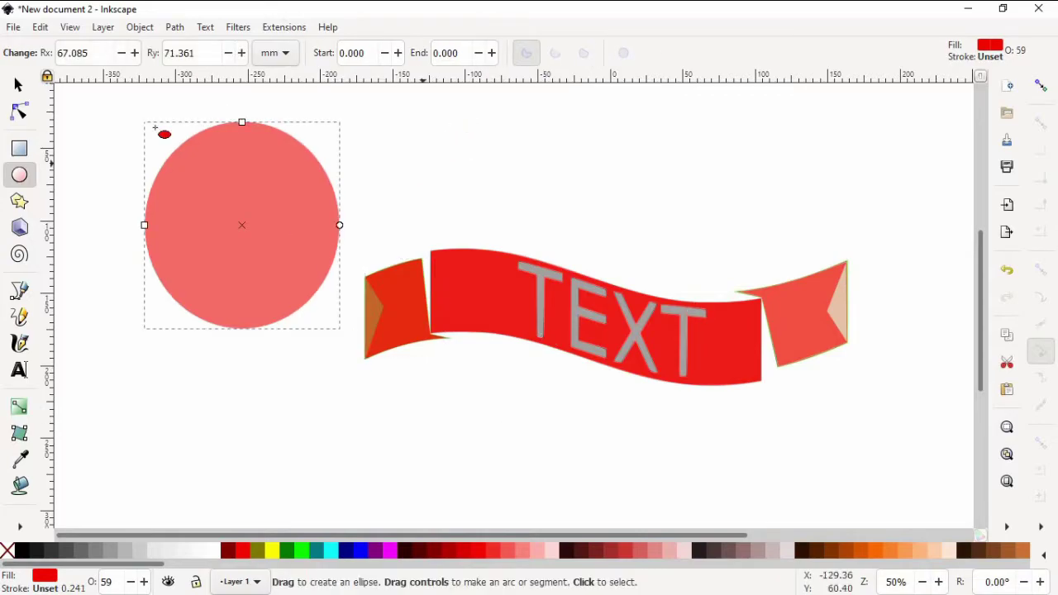
click(18, 86)
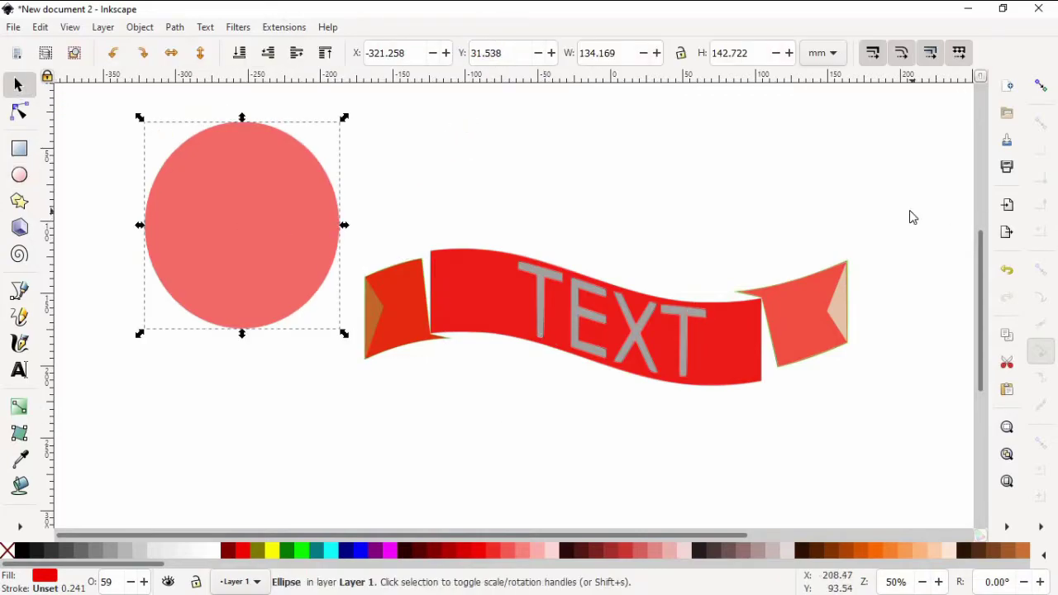
drag(912, 216, 348, 376)
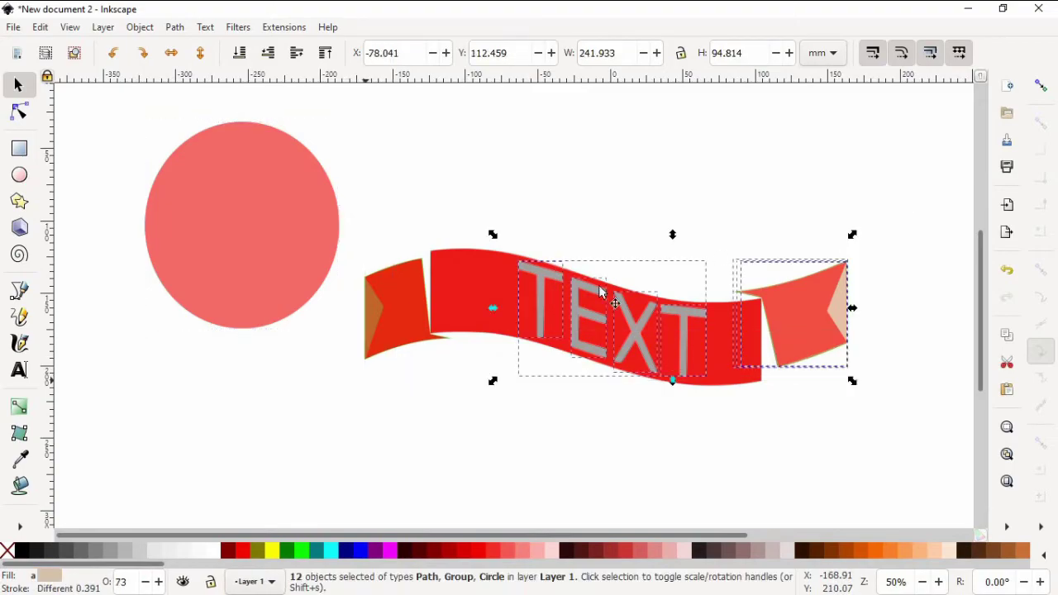
click(915, 151)
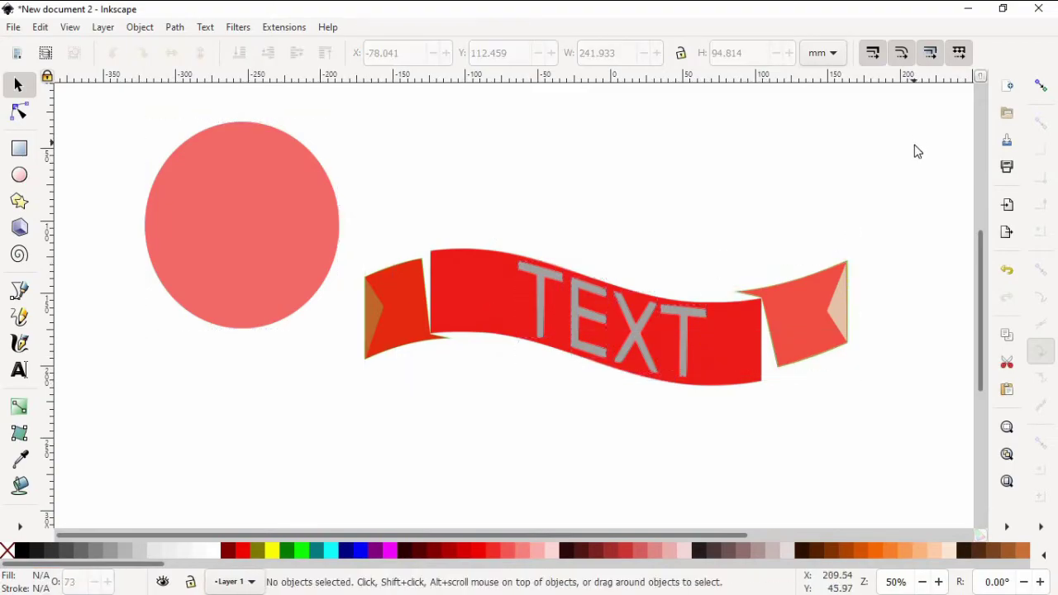
mouse_move(914, 147)
mouse_down()
mouse_move(340, 457)
mouse_move(348, 464)
mouse_up()
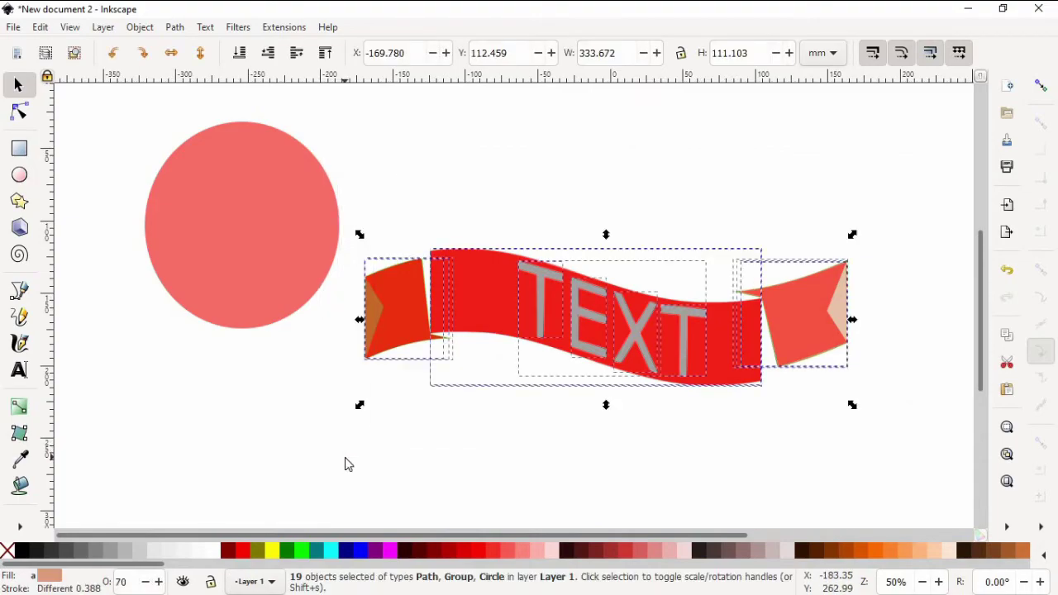
click(175, 28)
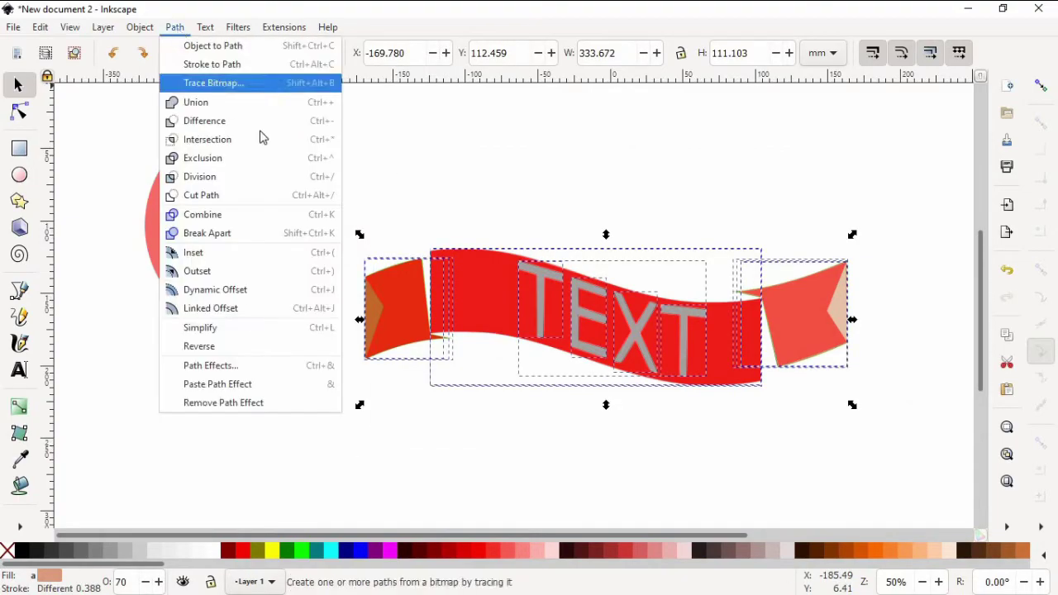
click(260, 105)
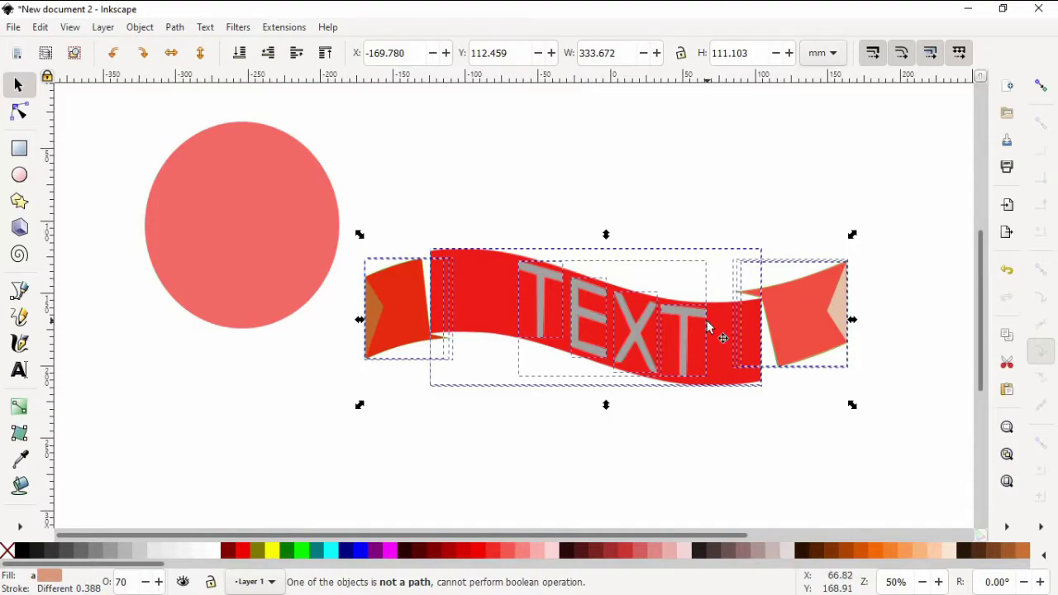
Move and scale down the banner onto the circle, shift the circle under it, reselect the banner
drag(724, 353, 367, 337)
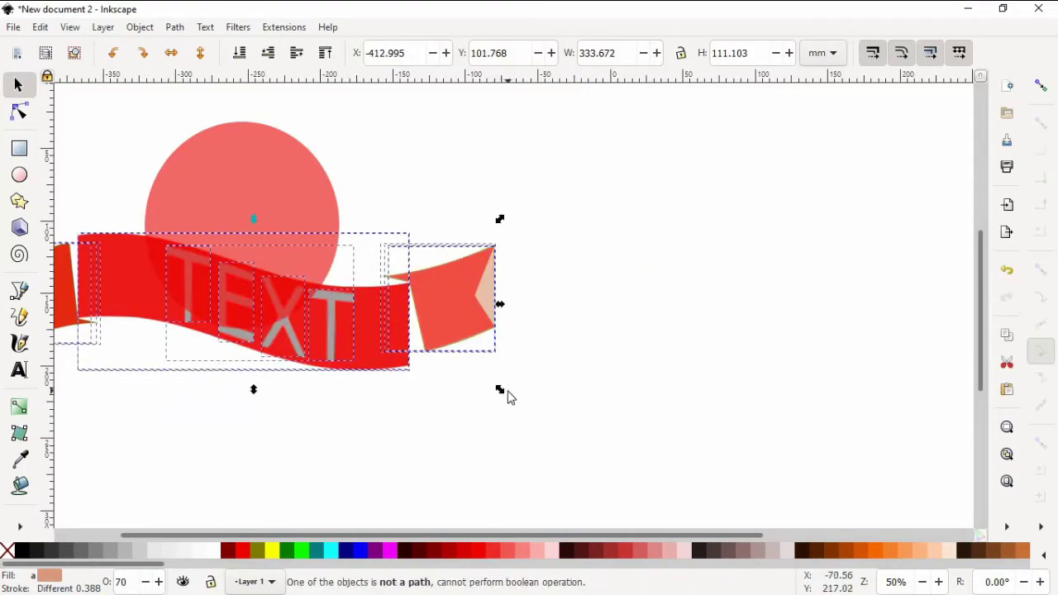
drag(507, 395, 310, 314)
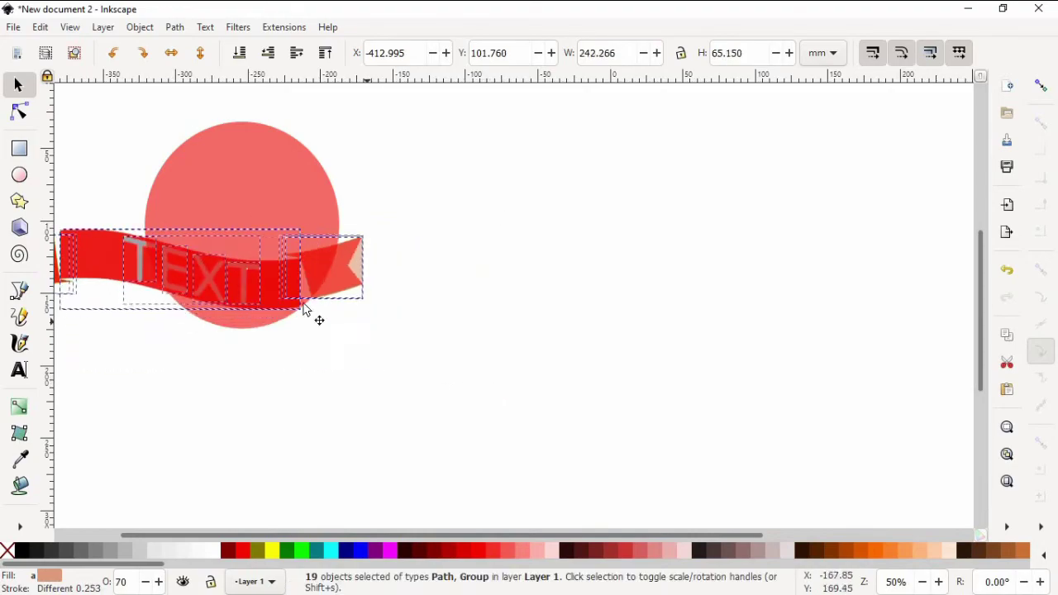
mouse_move(250, 291)
mouse_down()
mouse_move(266, 299)
mouse_move(180, 277)
mouse_up()
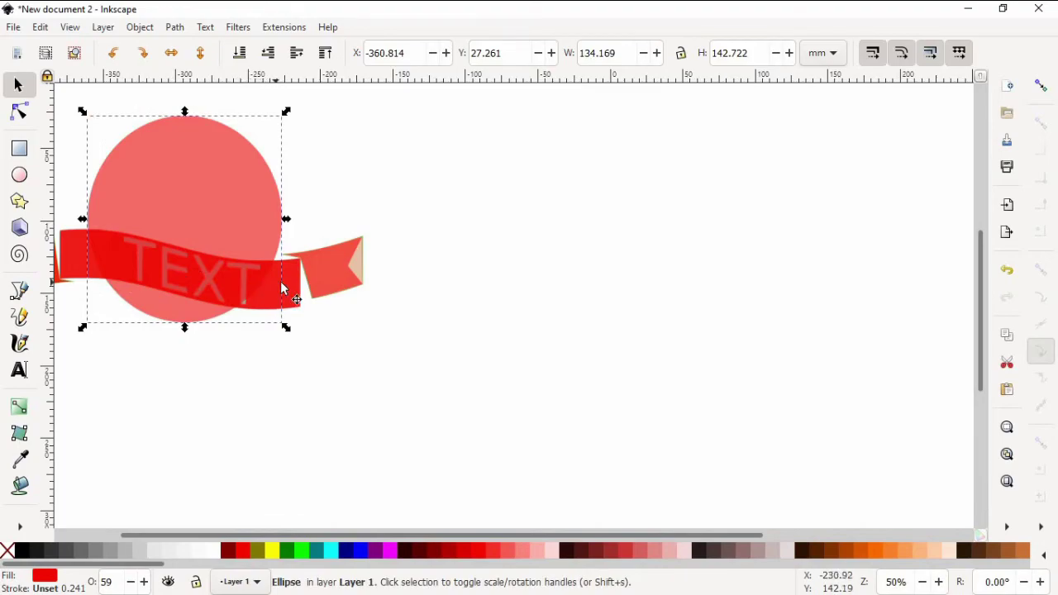
drag(281, 286, 285, 288)
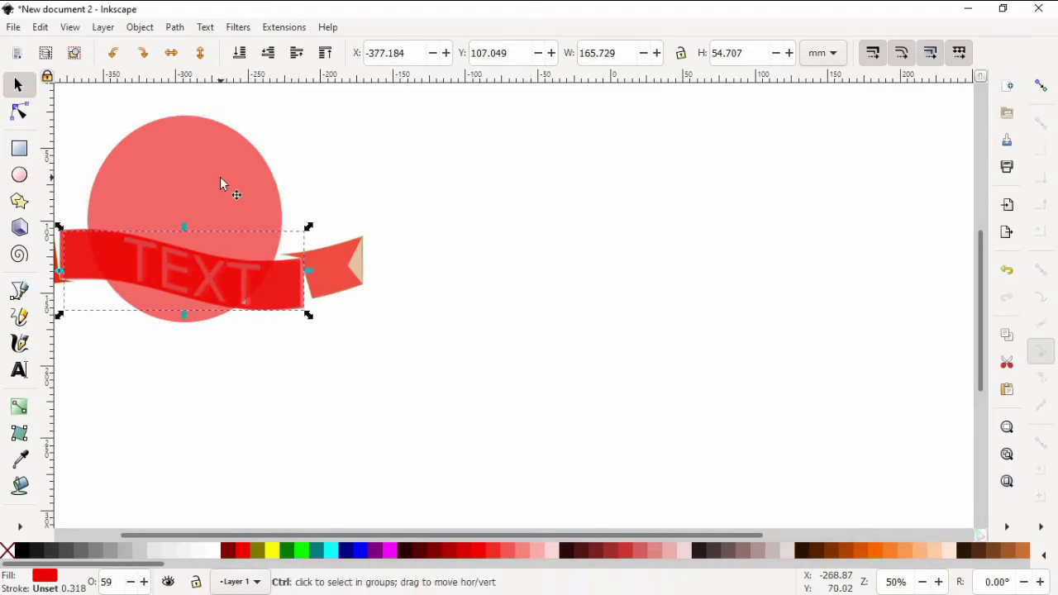
key(ctrl+z)
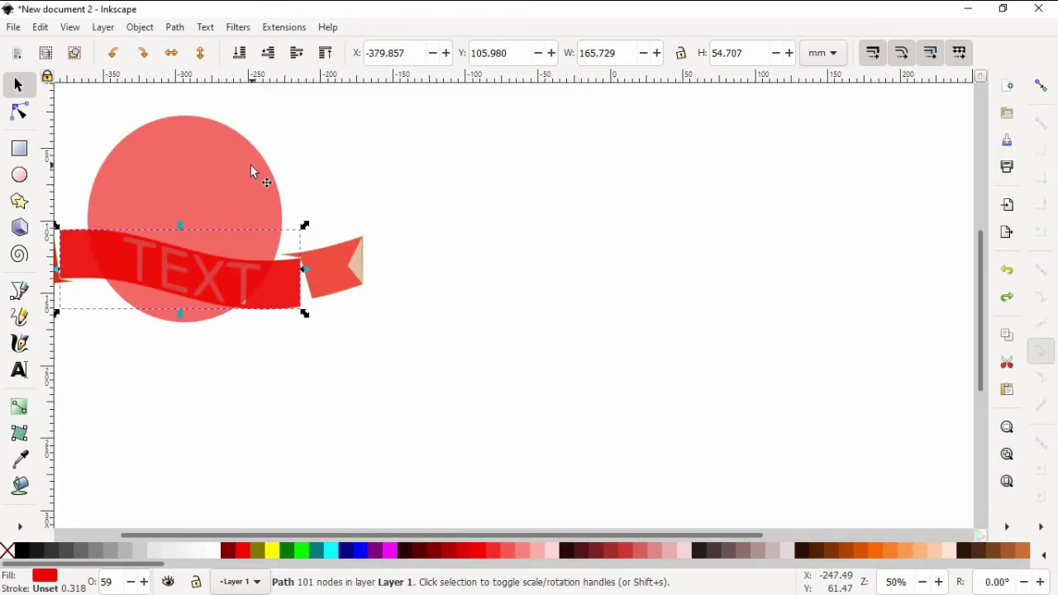
scroll(184, 308, left, 3)
scroll(183, 307, up, 1)
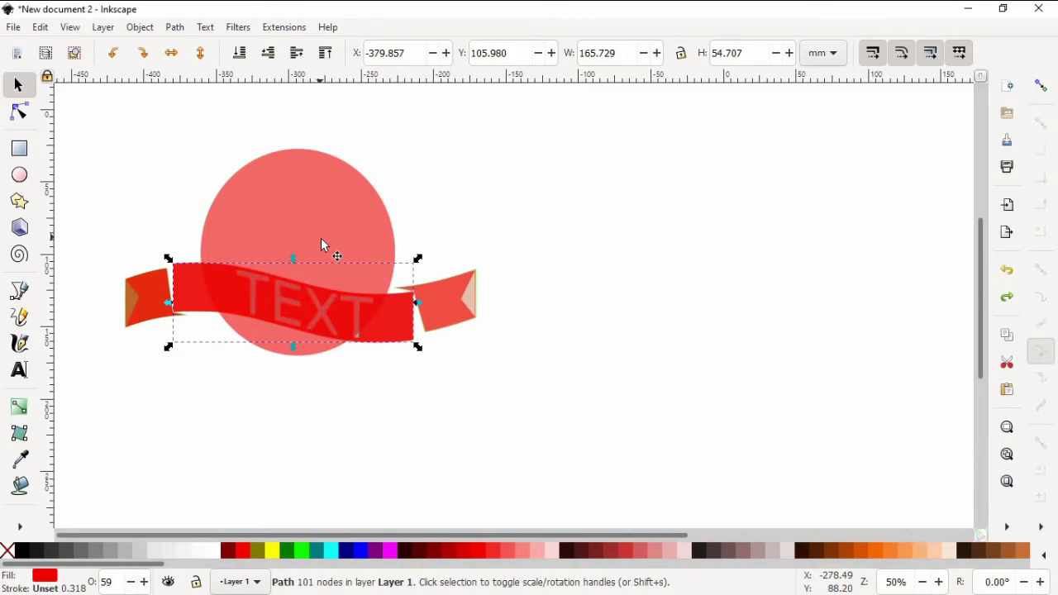
drag(501, 250, 191, 316)
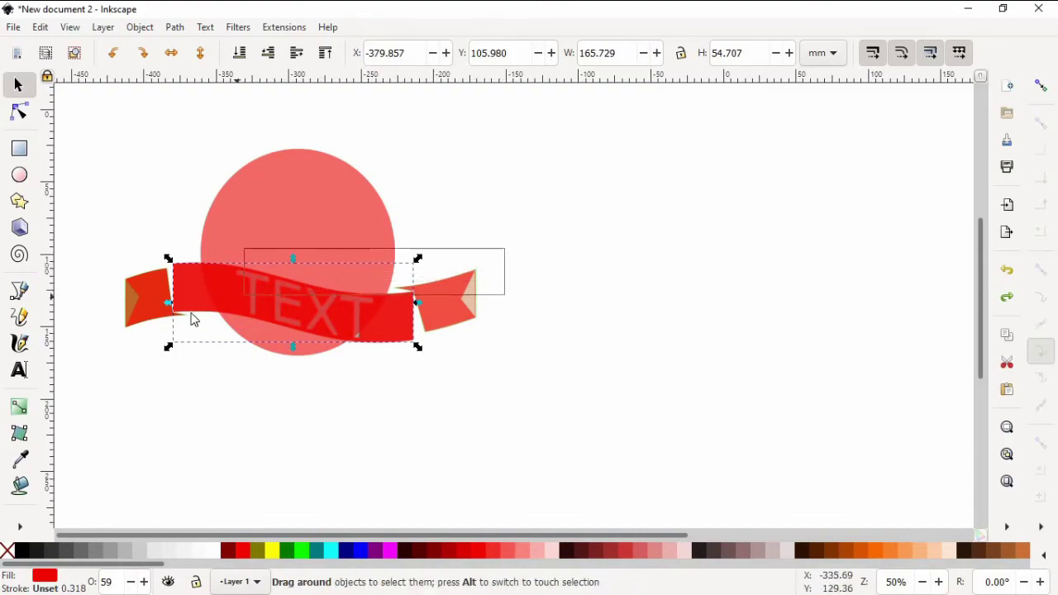
Resize the banner to about 224.6 × 74.75 mm and recentre it over the circle
click(174, 27)
click(207, 102)
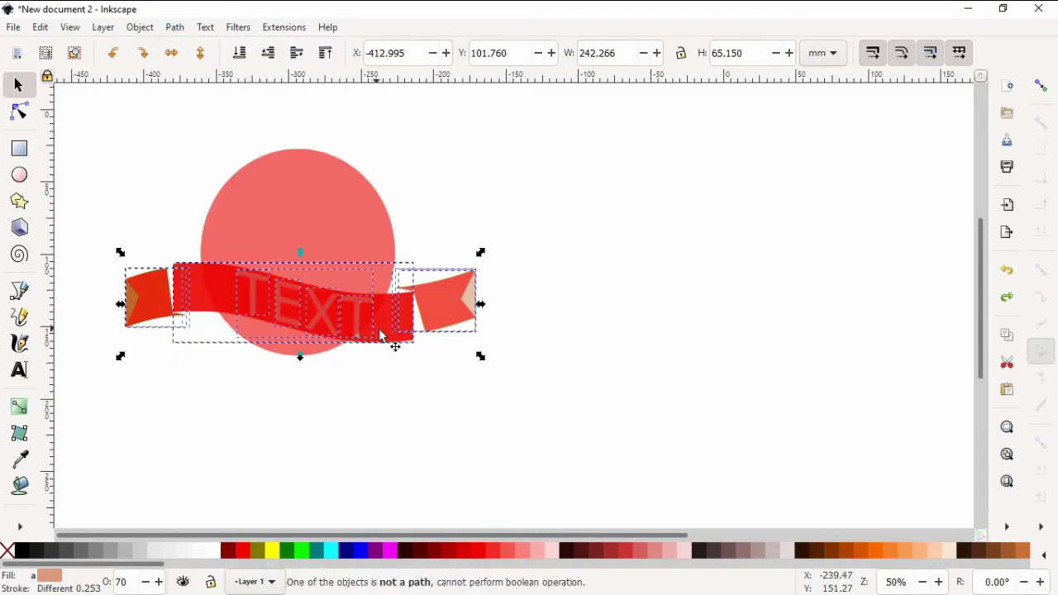
mouse_move(480, 356)
mouse_down()
mouse_move(434, 344)
mouse_move(462, 357)
mouse_up()
drag(289, 347, 289, 371)
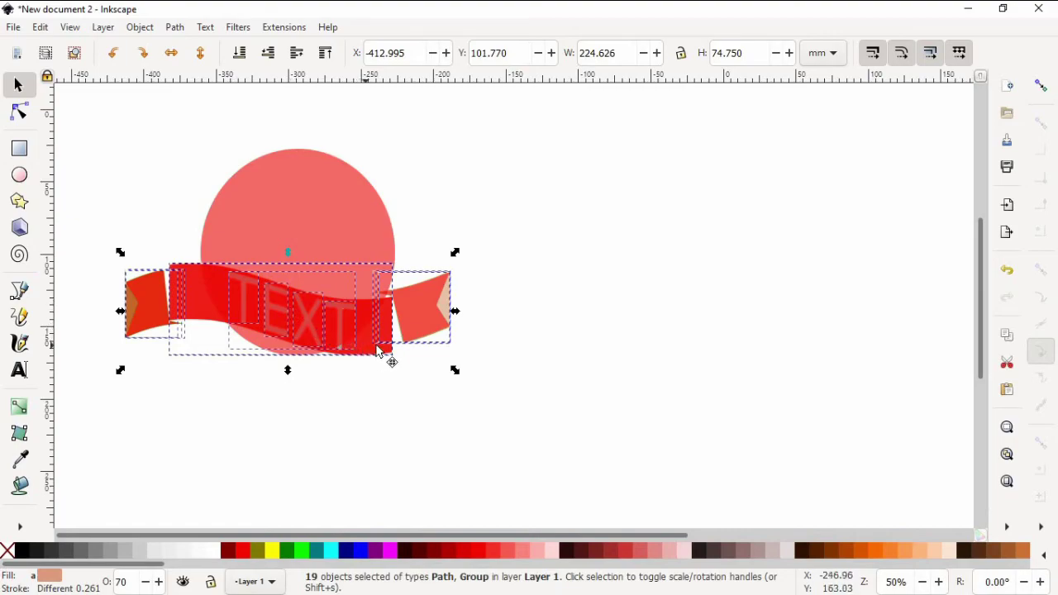
drag(377, 350, 382, 340)
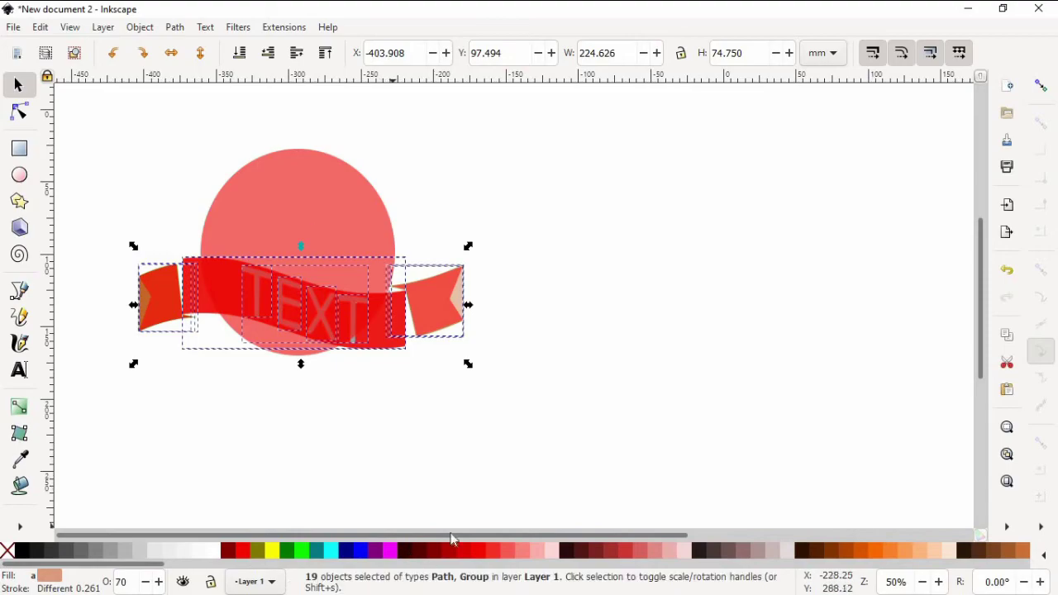
key(Tab)
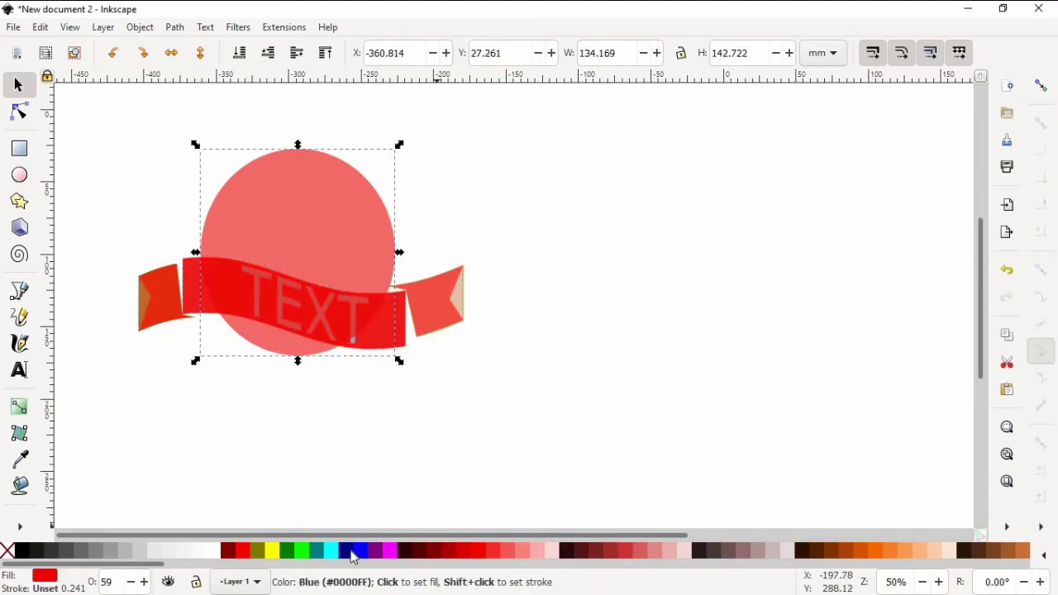
Fill the circle aqua, then duplicate the red middle band and drag the copy downward
click(345, 552)
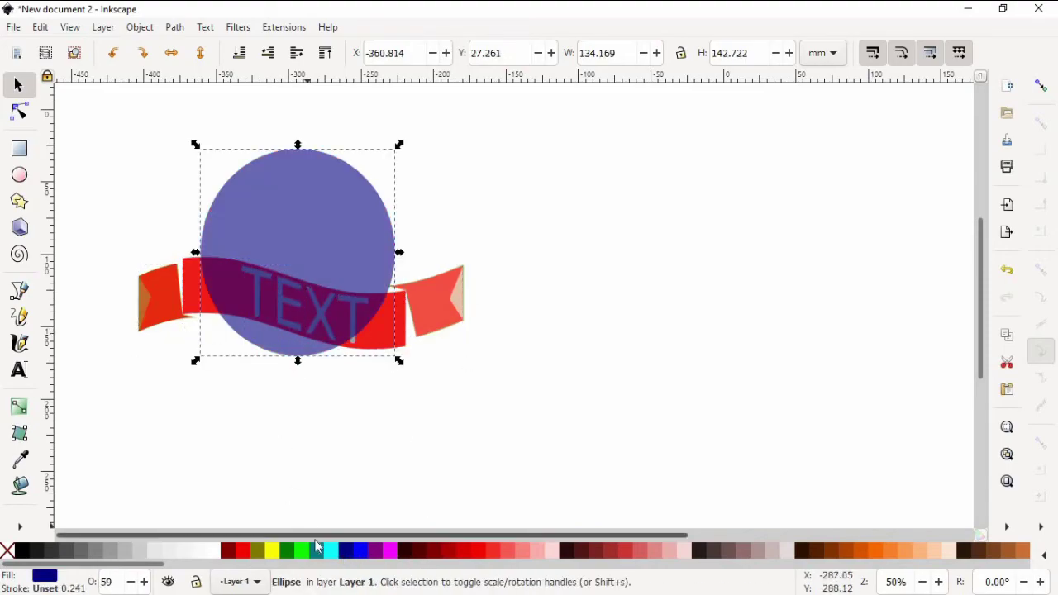
click(333, 552)
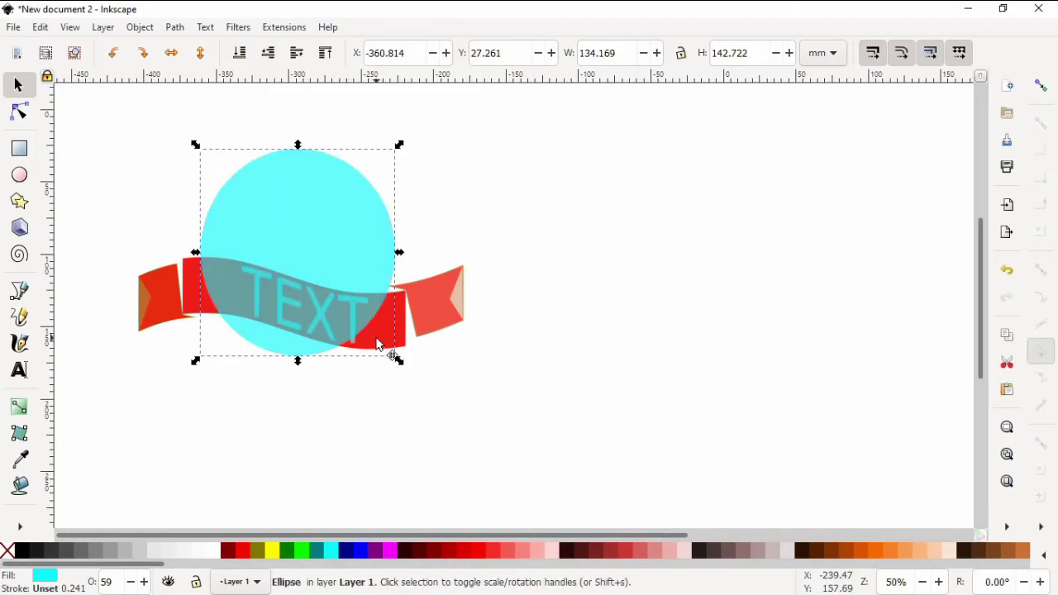
click(378, 343)
key(ctrl+d)
drag(380, 341, 374, 449)
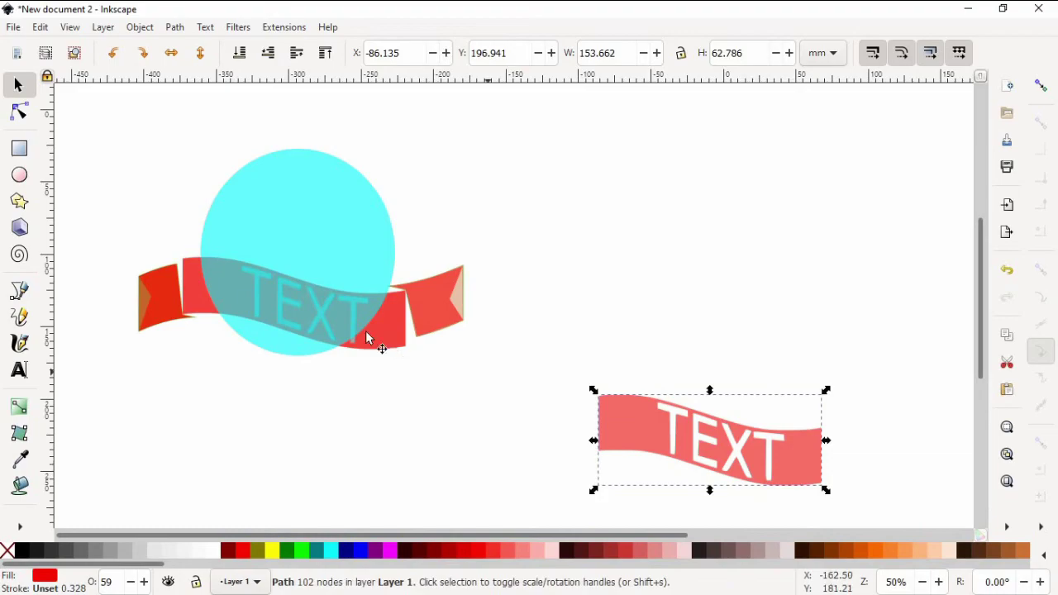
Drag a band copy below, the middle band right, flap pieces upward, and the aqua circle right
drag(373, 338, 371, 447)
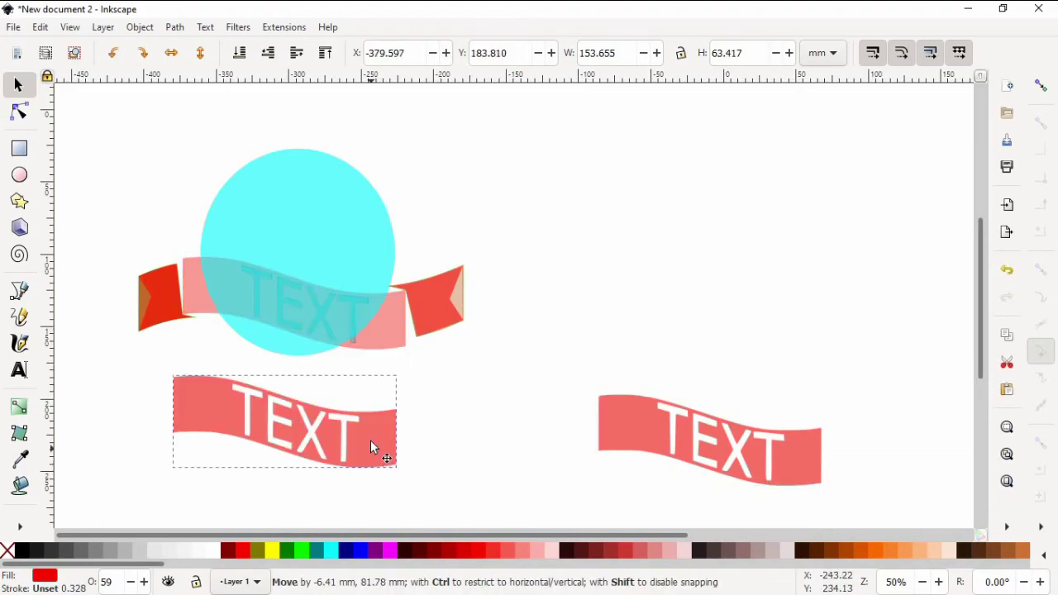
mouse_move(377, 336)
mouse_down()
mouse_move(730, 326)
mouse_move(768, 312)
mouse_up()
drag(429, 320, 531, 195)
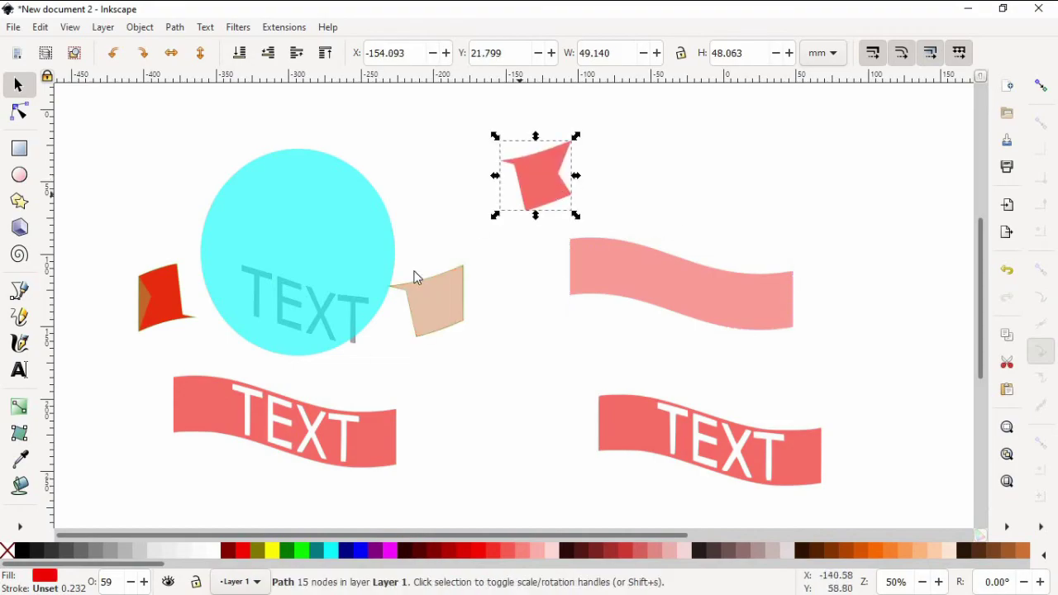
drag(349, 348, 528, 370)
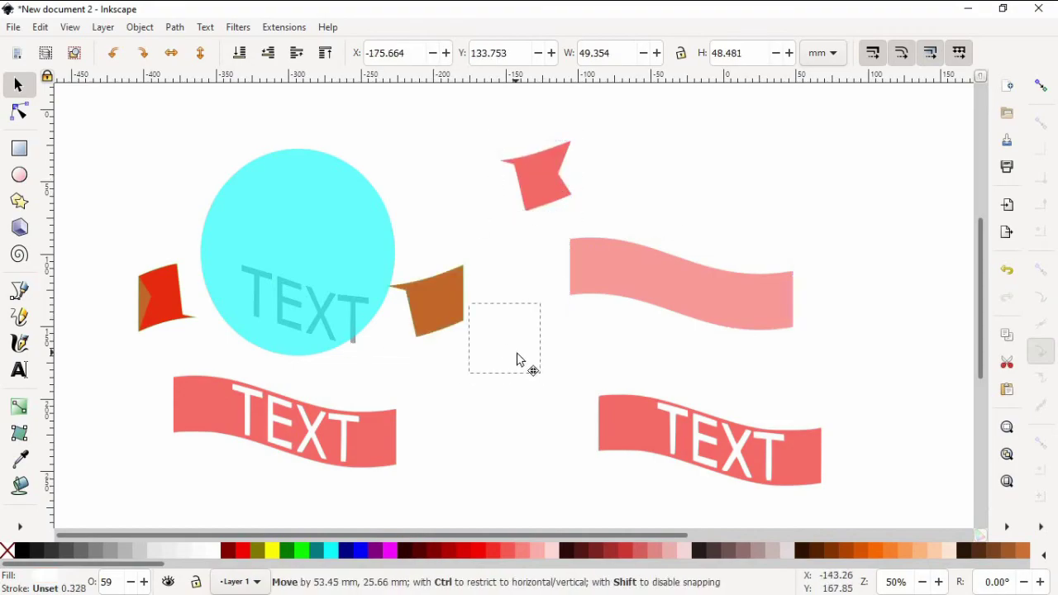
drag(440, 324, 467, 198)
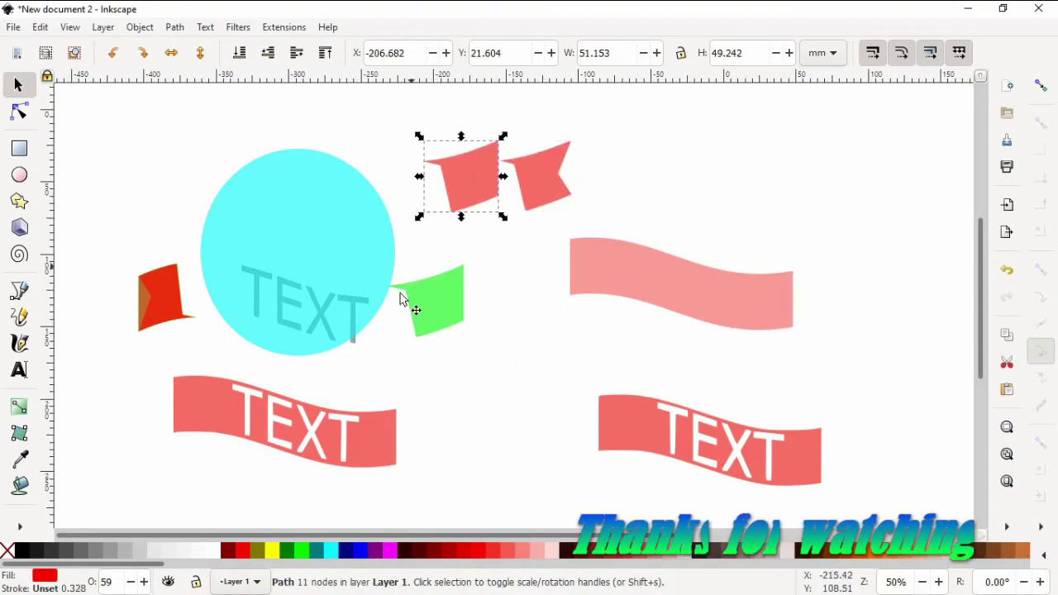
drag(355, 343, 572, 394)
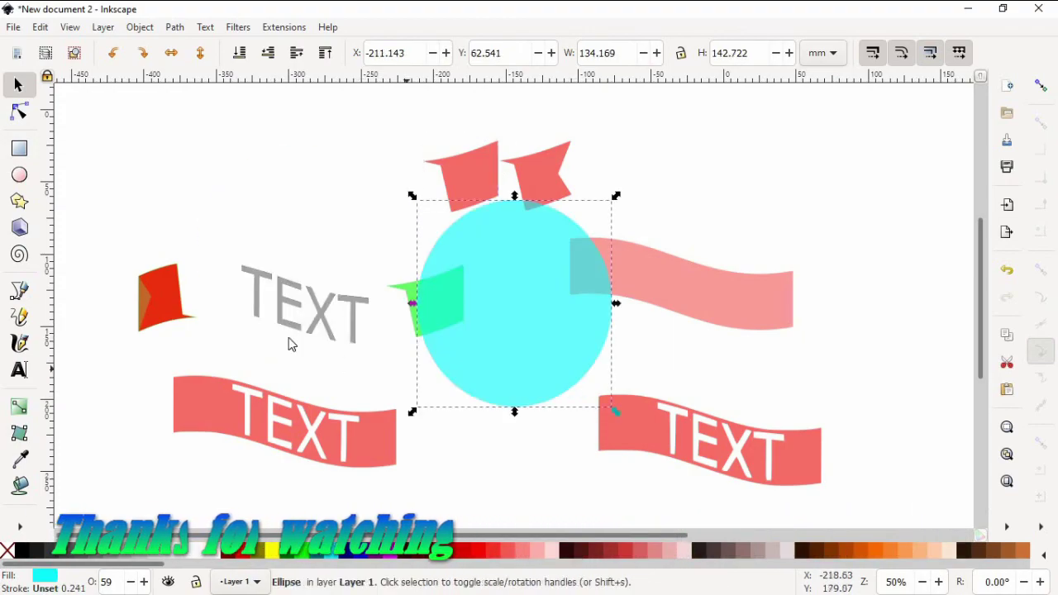